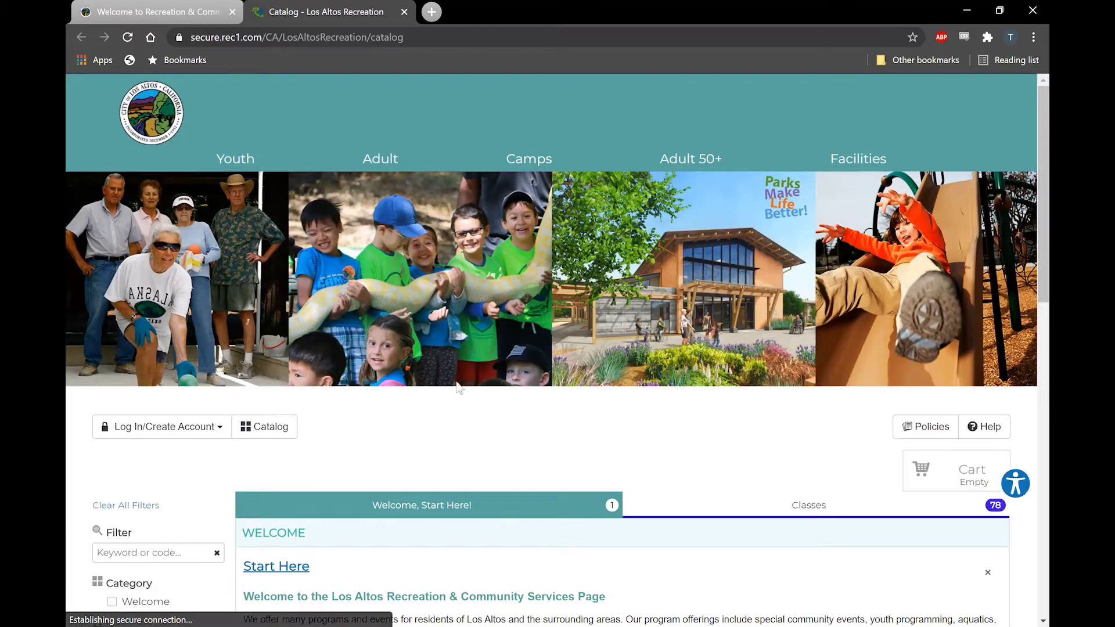
# - Sign in to the Los Altos CivicRec account with the household email and password
pyautogui.click(205, 436)
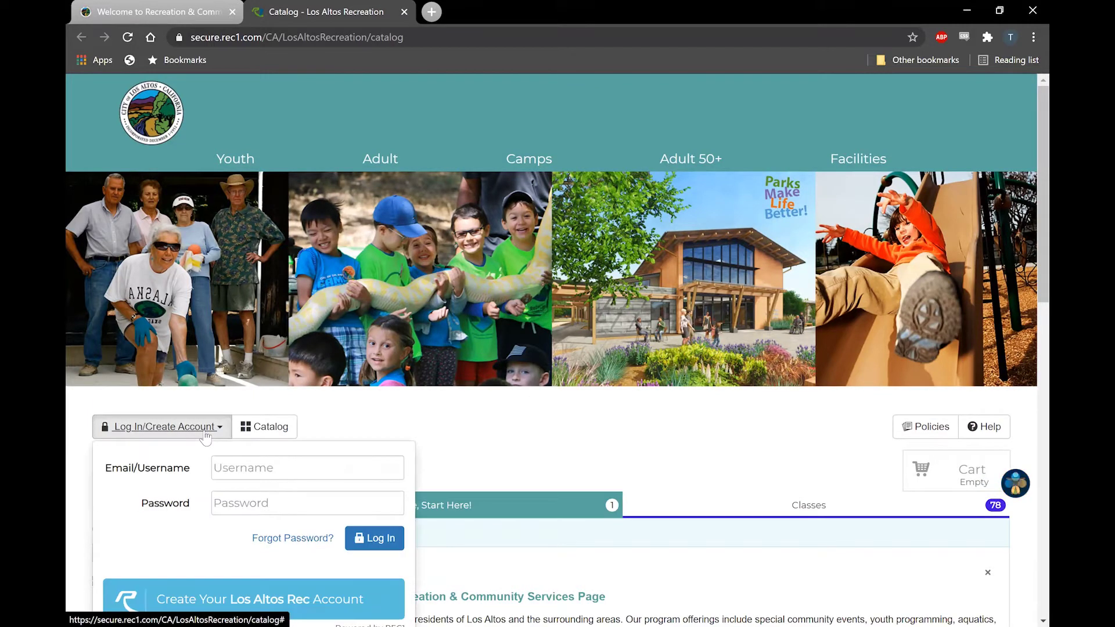
pyautogui.click(270, 470)
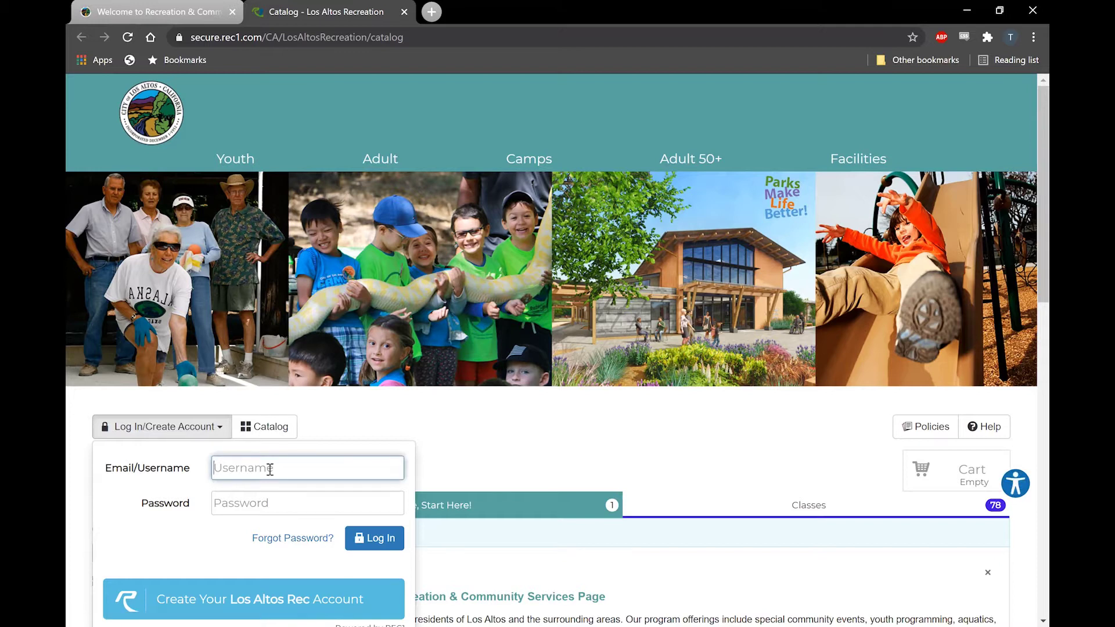
pyautogui.write('l')
pyautogui.write('gma')
pyautogui.click(261, 503)
pyautogui.write('p')
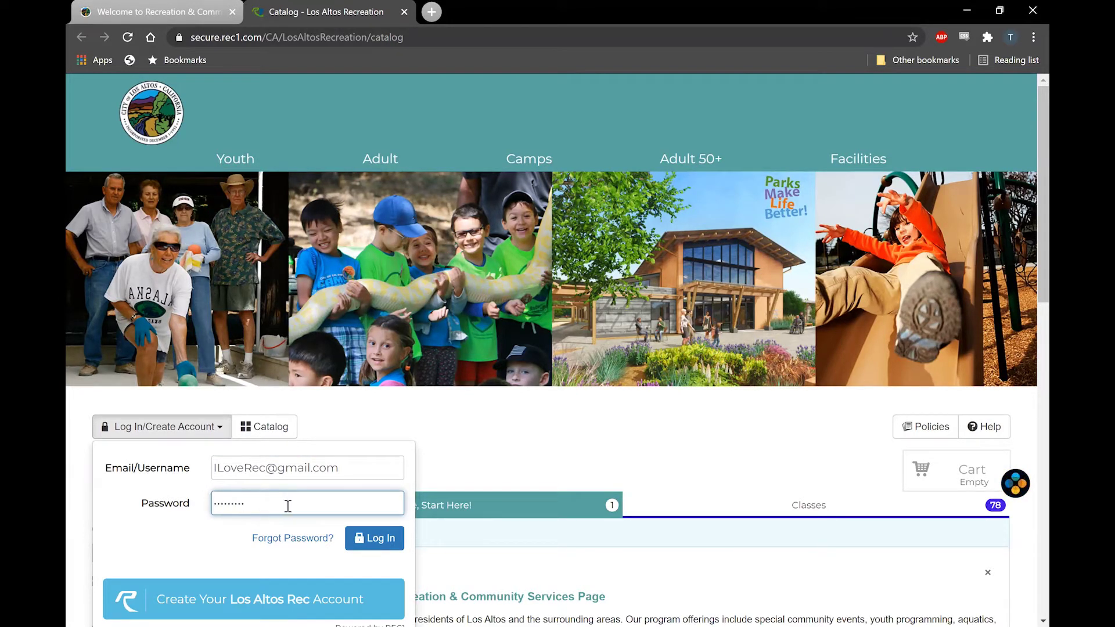
pyautogui.click(378, 542)
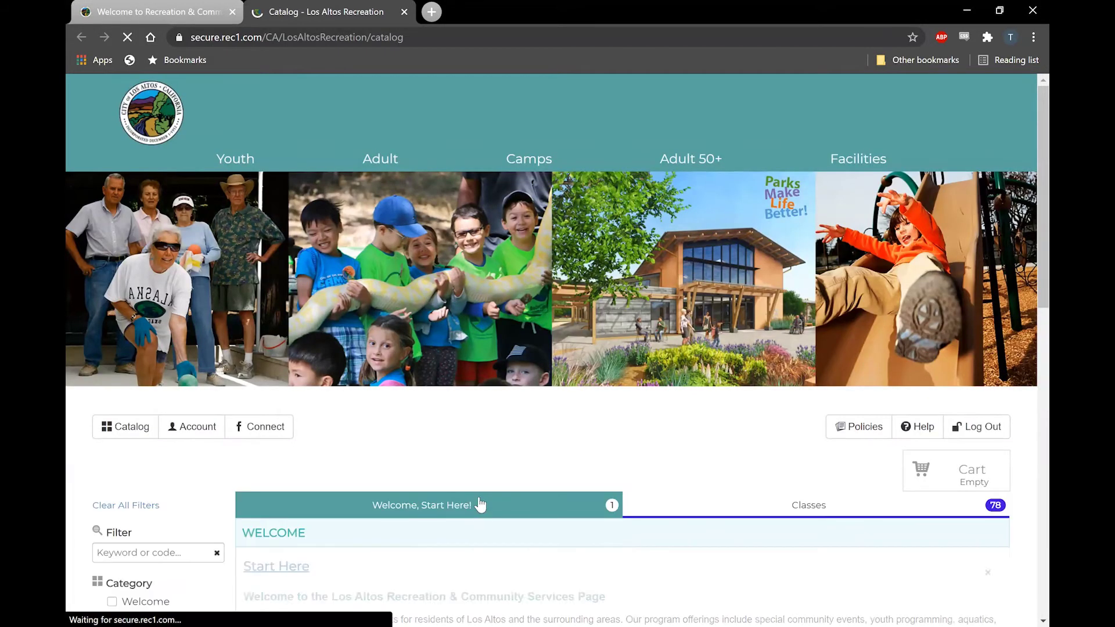
pyautogui.scroll(-2, 478, 503)
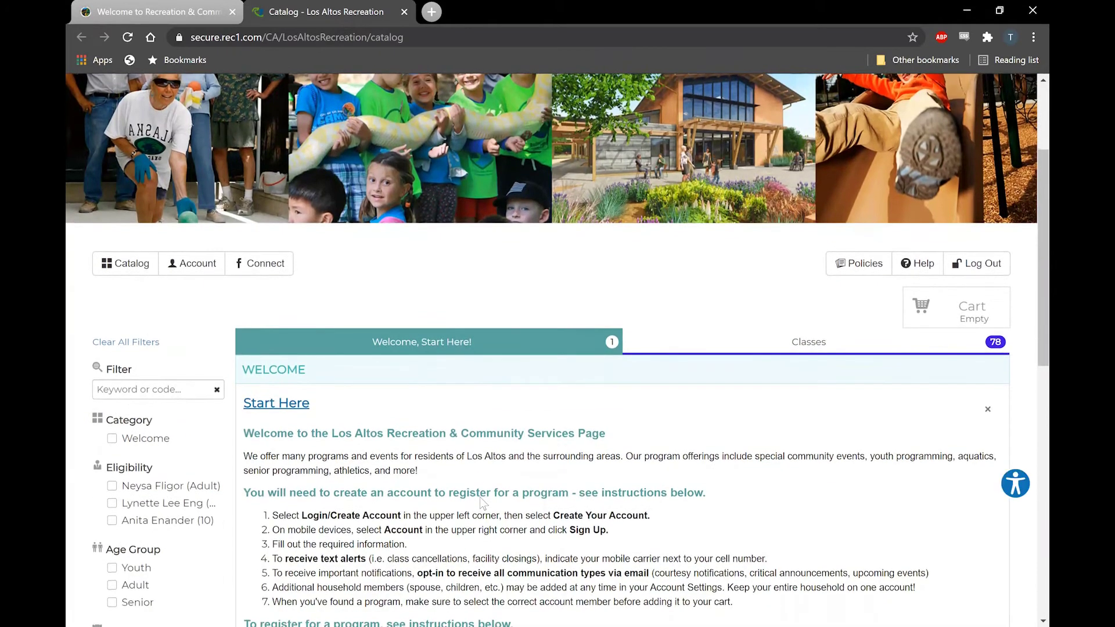
pyautogui.scroll(-1, 482, 504)
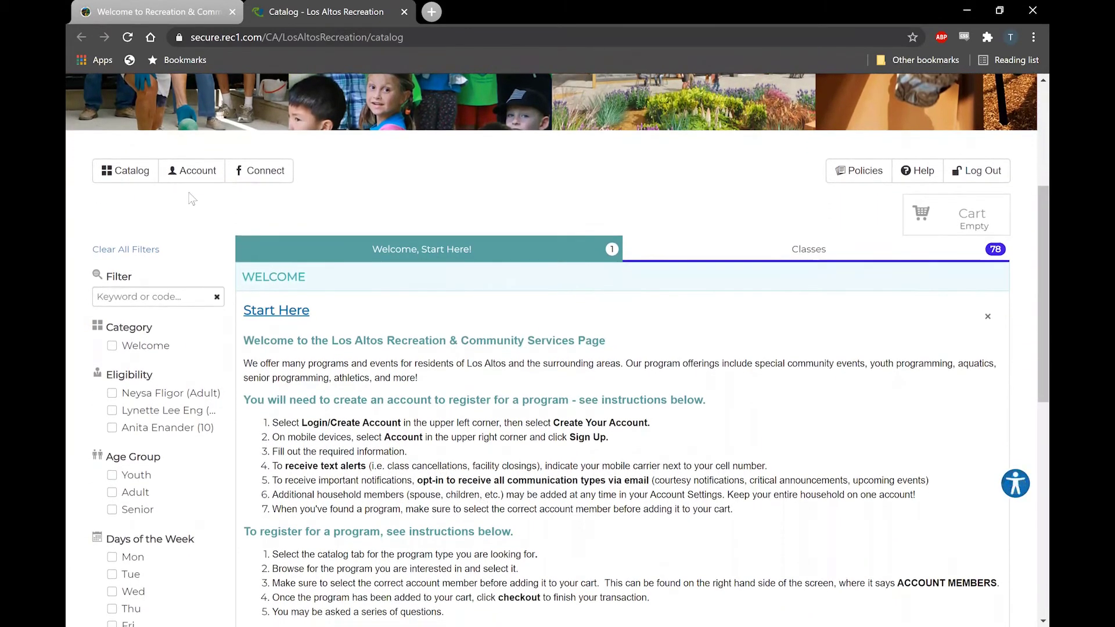
# - Open My Dashboard to view the three household account members
pyautogui.click(197, 172)
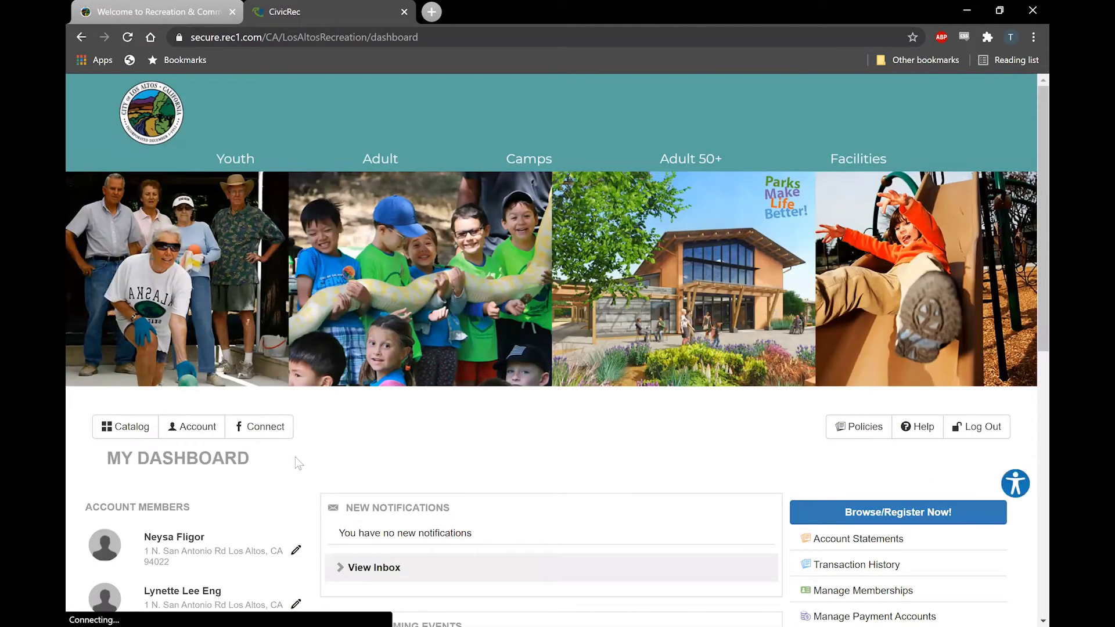
pyautogui.scroll(-2, 295, 463)
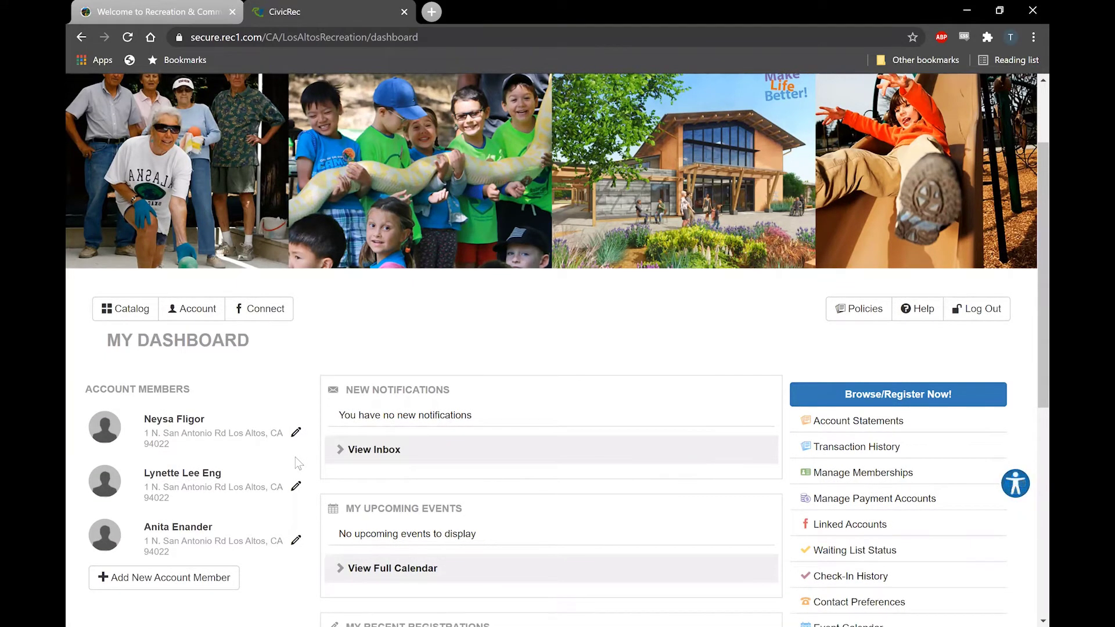
# - Return to the catalog and list all 78 class offerings under Classes
pyautogui.click(130, 313)
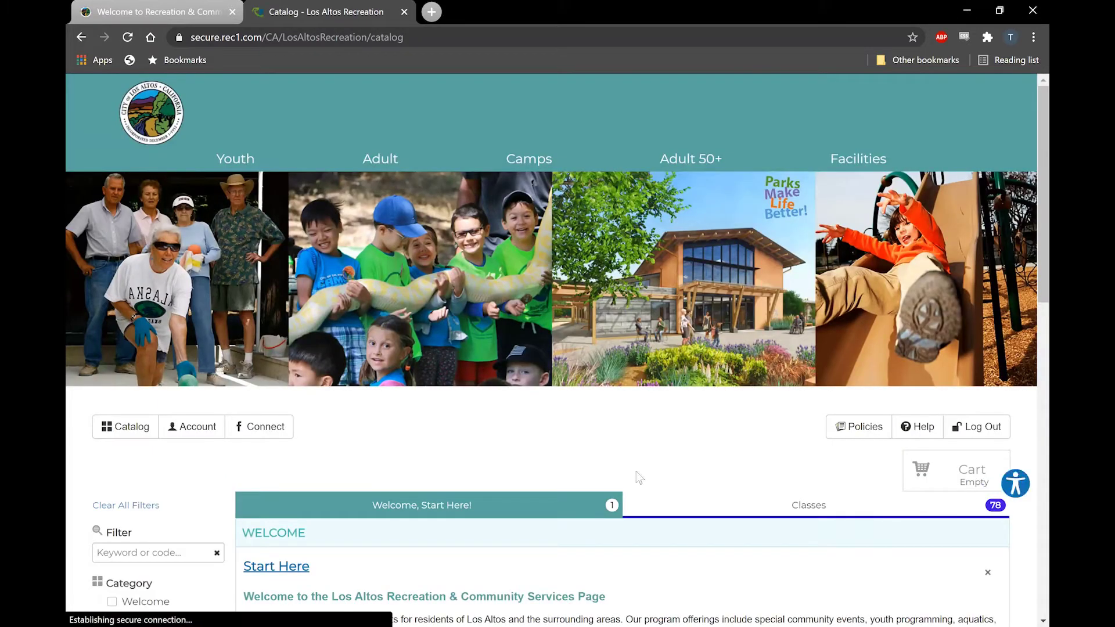
pyautogui.scroll(-2, 652, 471)
pyautogui.scroll(-2, 652, 465)
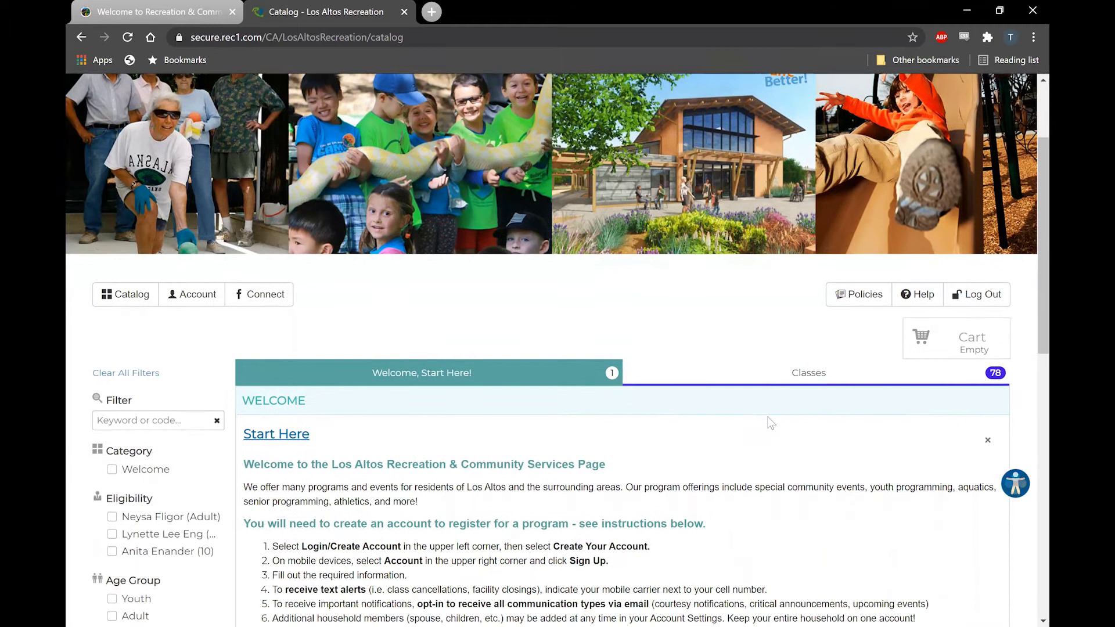
pyautogui.click(808, 376)
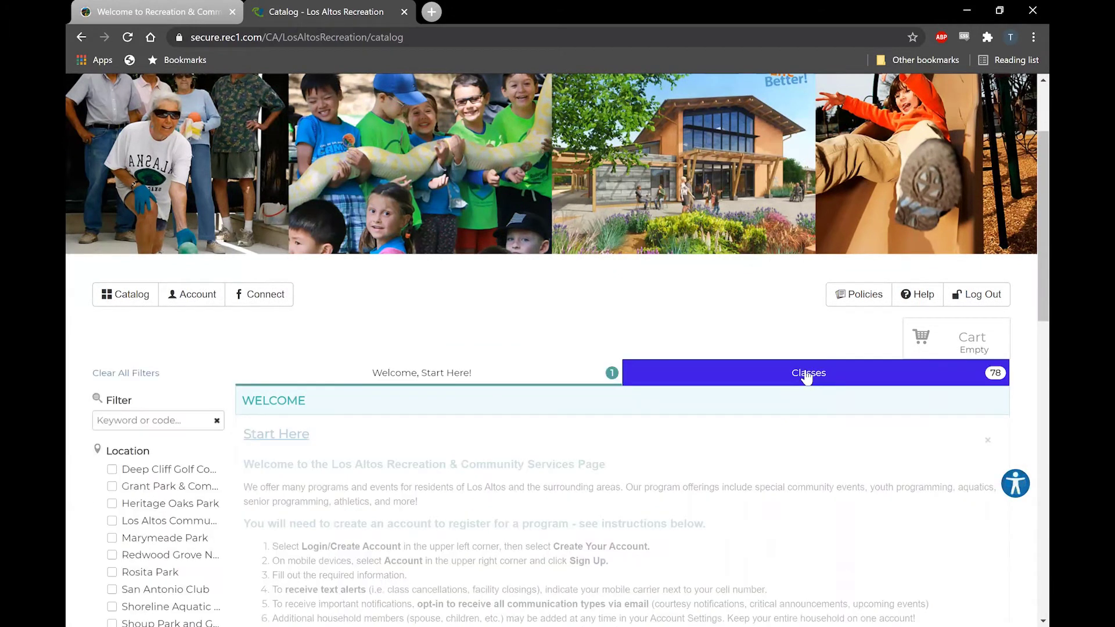
pyautogui.scroll(-3, 808, 377)
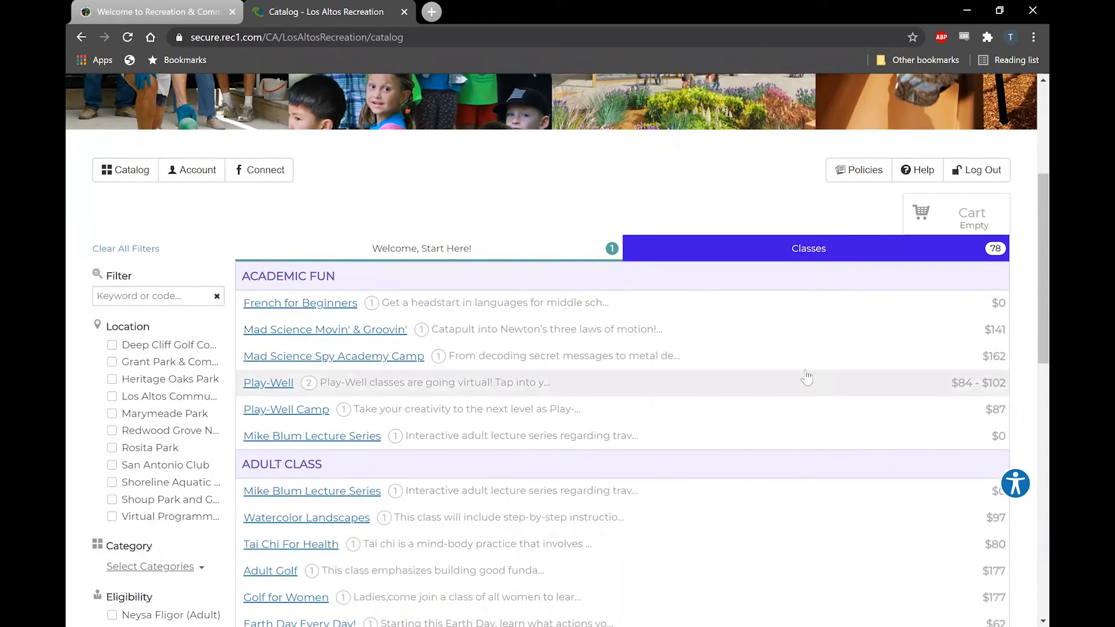
pyautogui.scroll(-2, 806, 376)
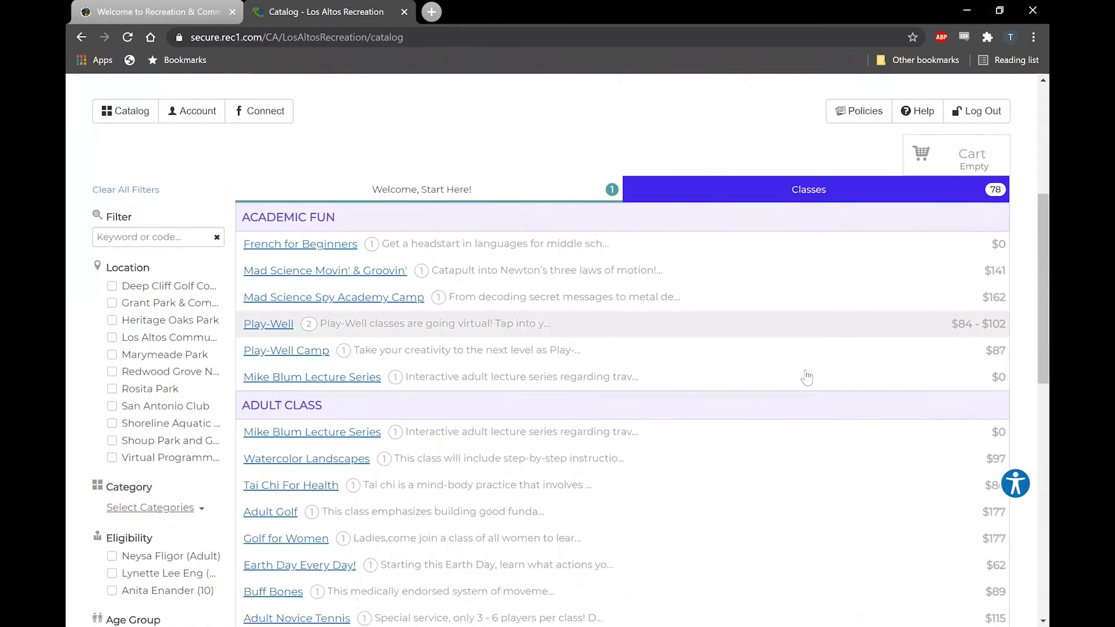
pyautogui.scroll(-1, 808, 376)
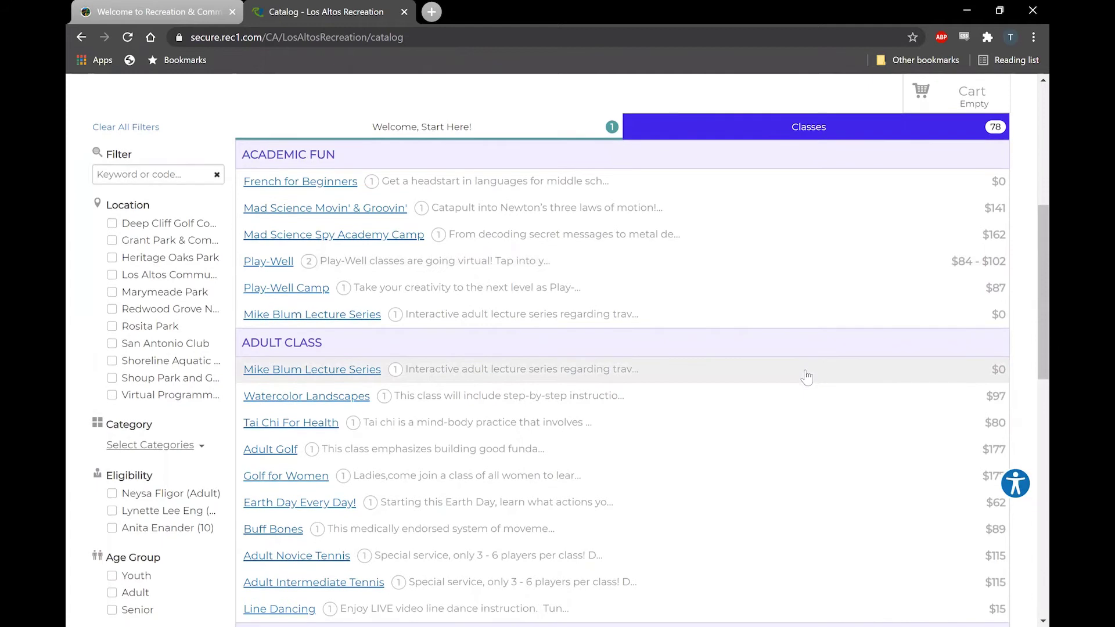
pyautogui.scroll(-2, 807, 376)
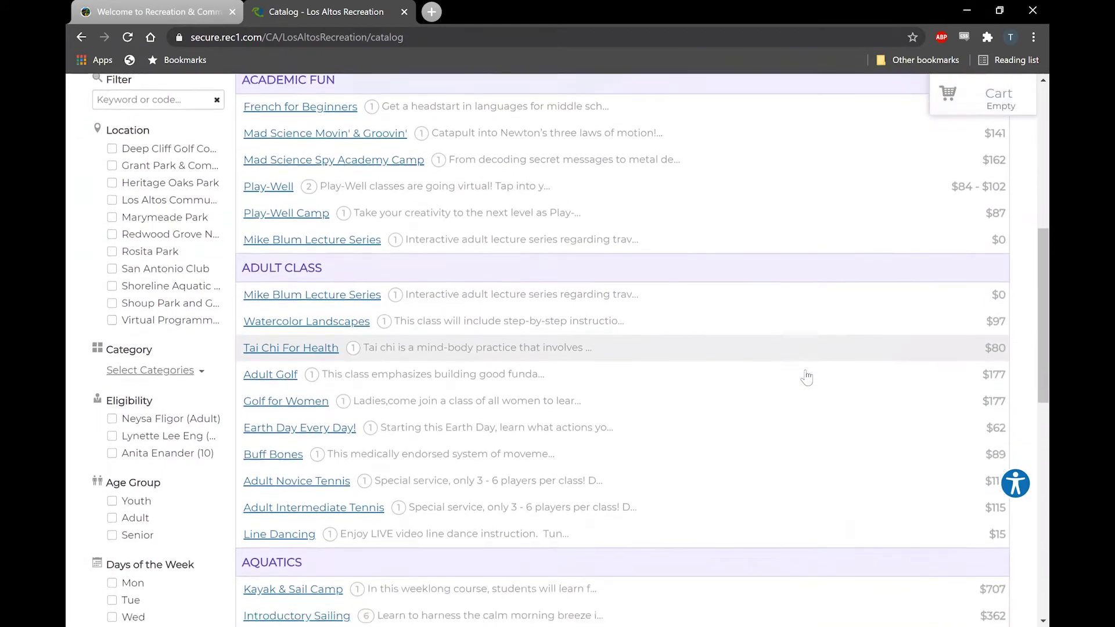
pyautogui.scroll(-1, 807, 377)
pyautogui.scroll(-1, 808, 377)
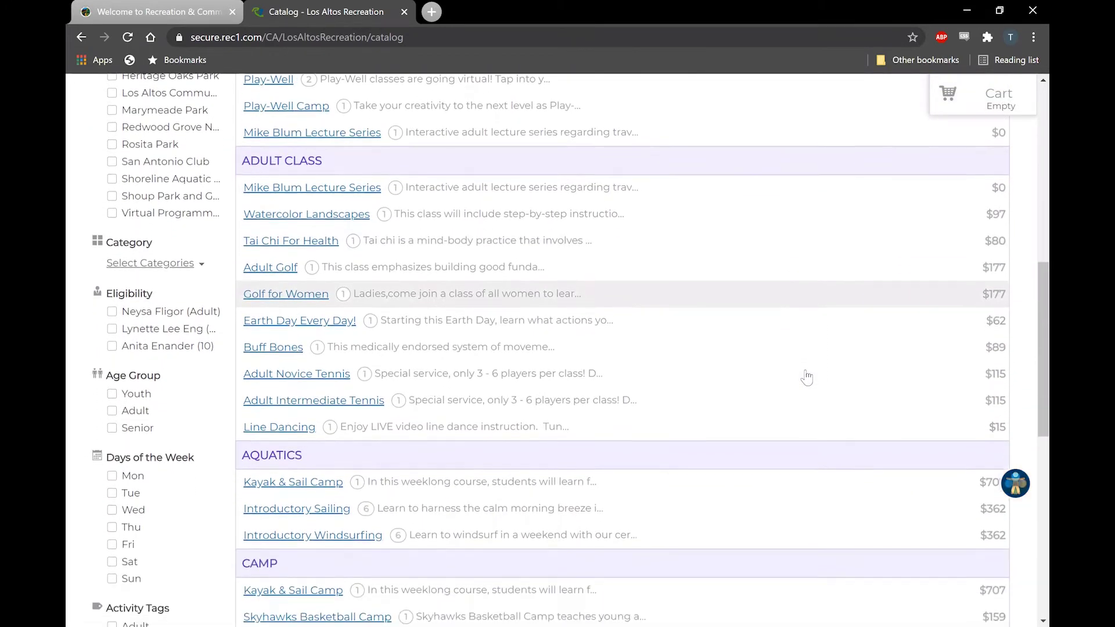
pyautogui.scroll(-1, 806, 377)
pyautogui.scroll(-2, 807, 376)
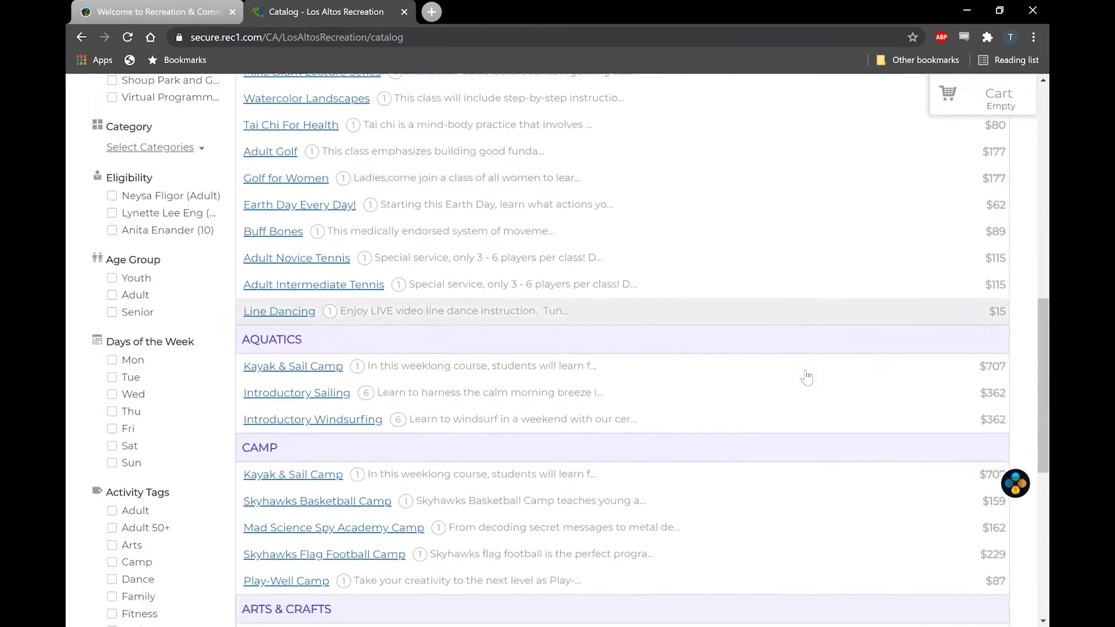
pyautogui.scroll(-2, 807, 377)
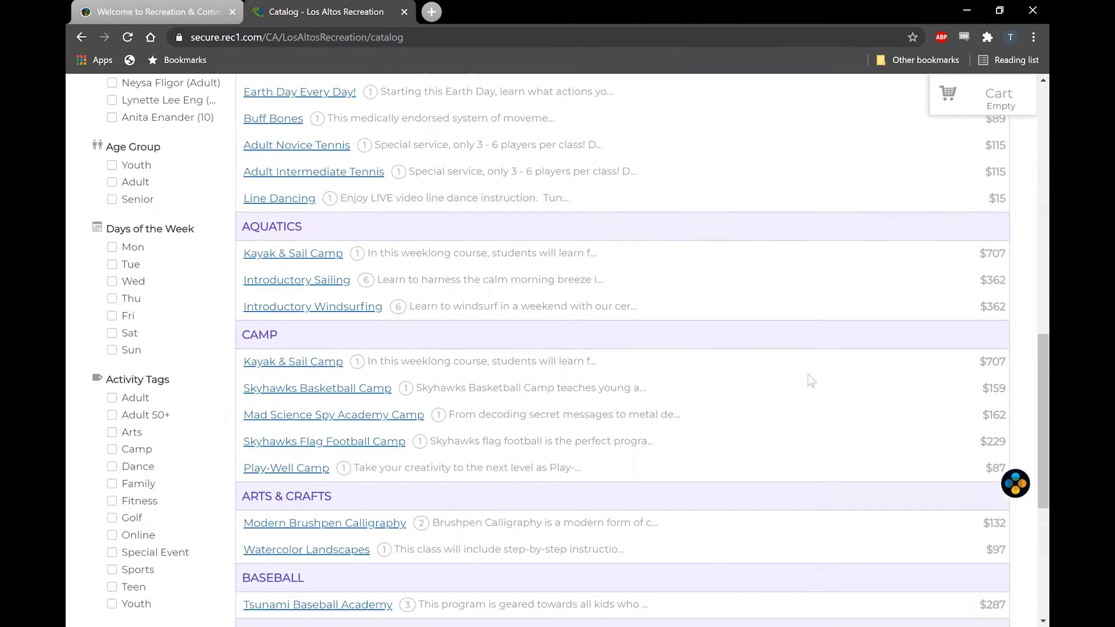
pyautogui.scroll(-1, 808, 374)
pyautogui.scroll(-1, 808, 374)
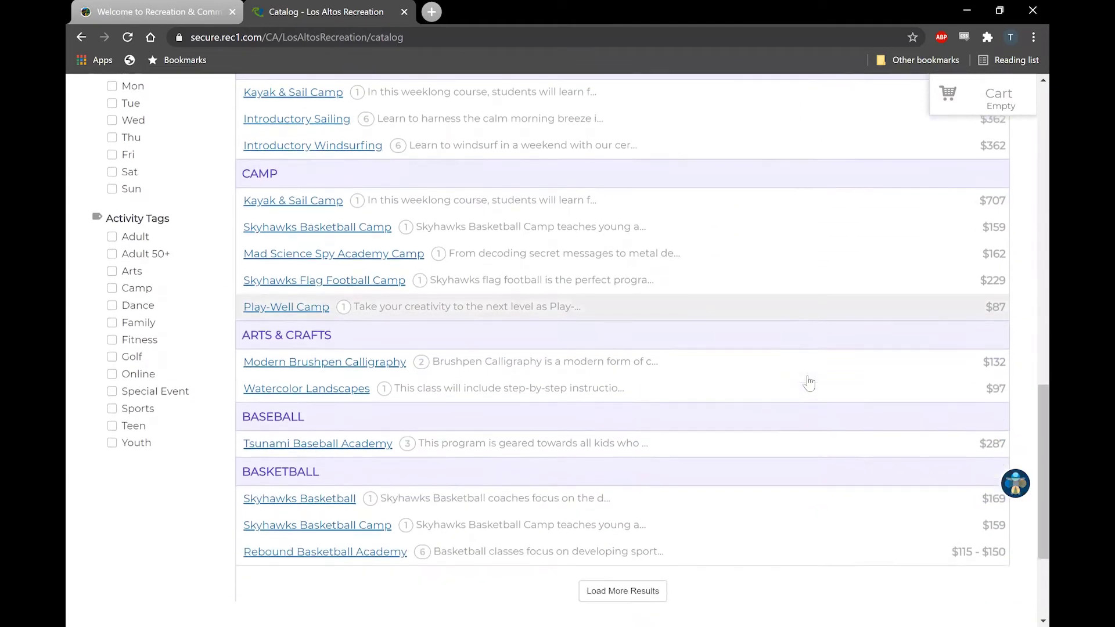
pyautogui.scroll(-1, 808, 375)
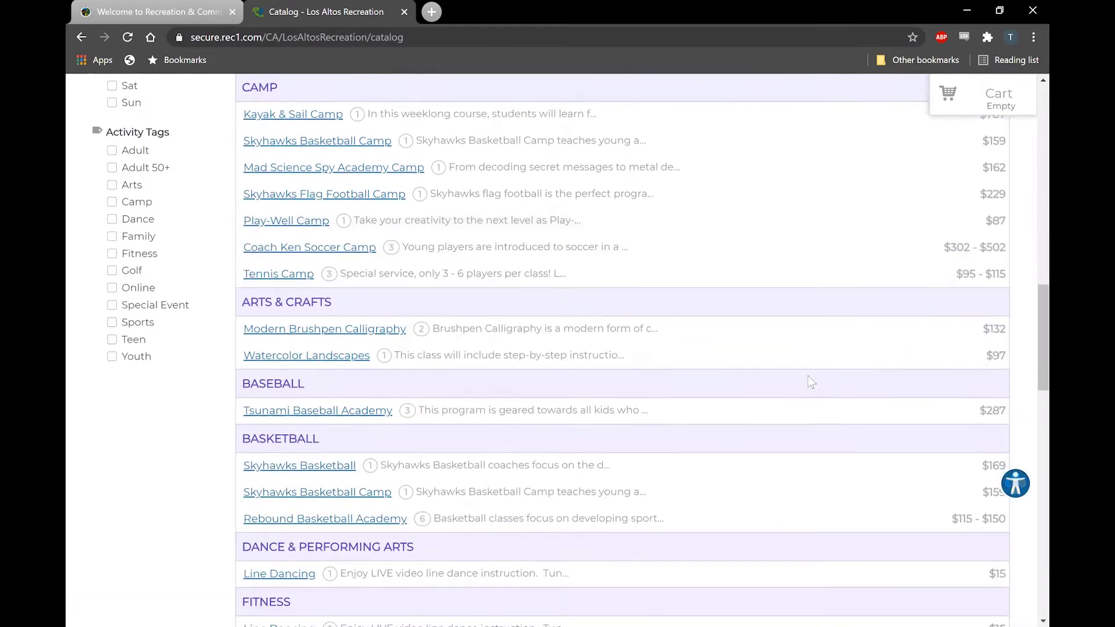
pyautogui.scroll(-1, 808, 375)
pyautogui.scroll(2, 807, 380)
pyautogui.scroll(4, 808, 381)
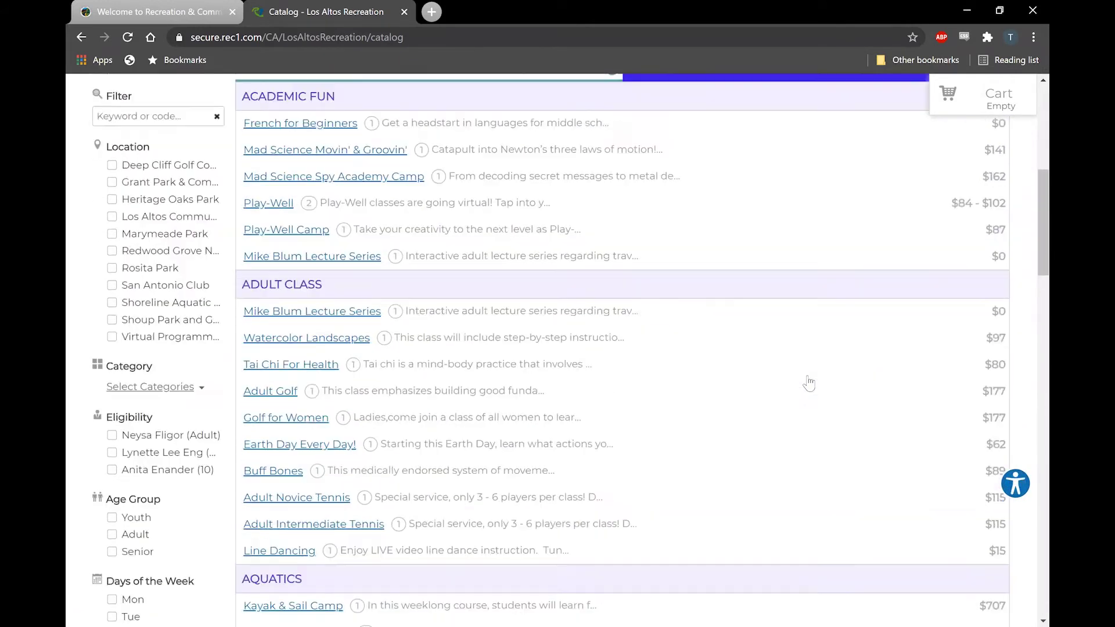
pyautogui.scroll(3, 808, 381)
pyautogui.scroll(-1, 807, 380)
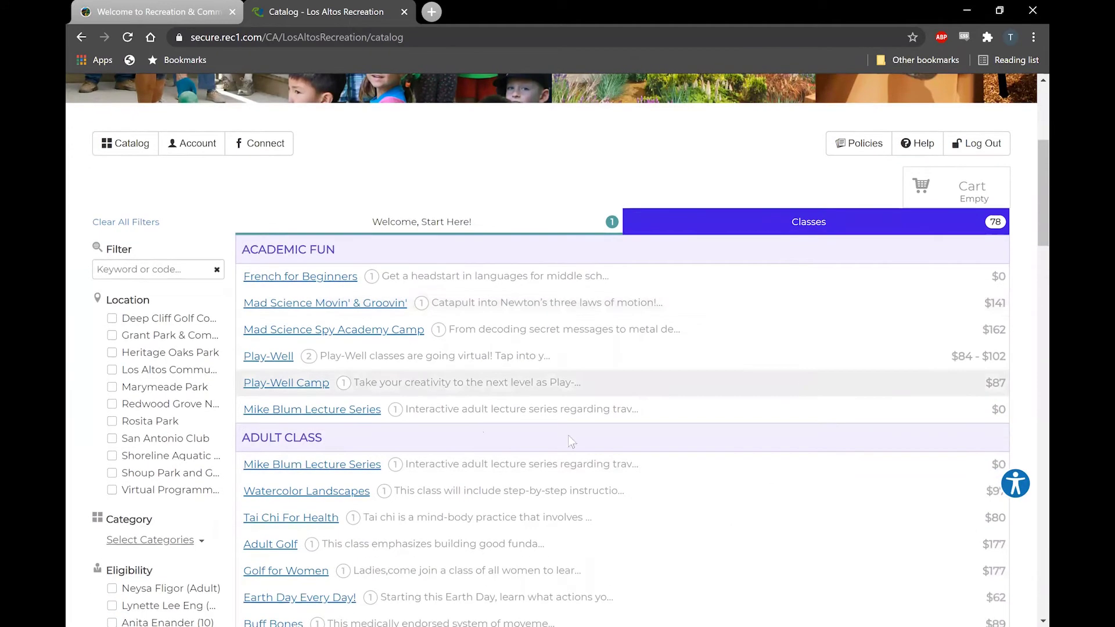
pyautogui.click(111, 336)
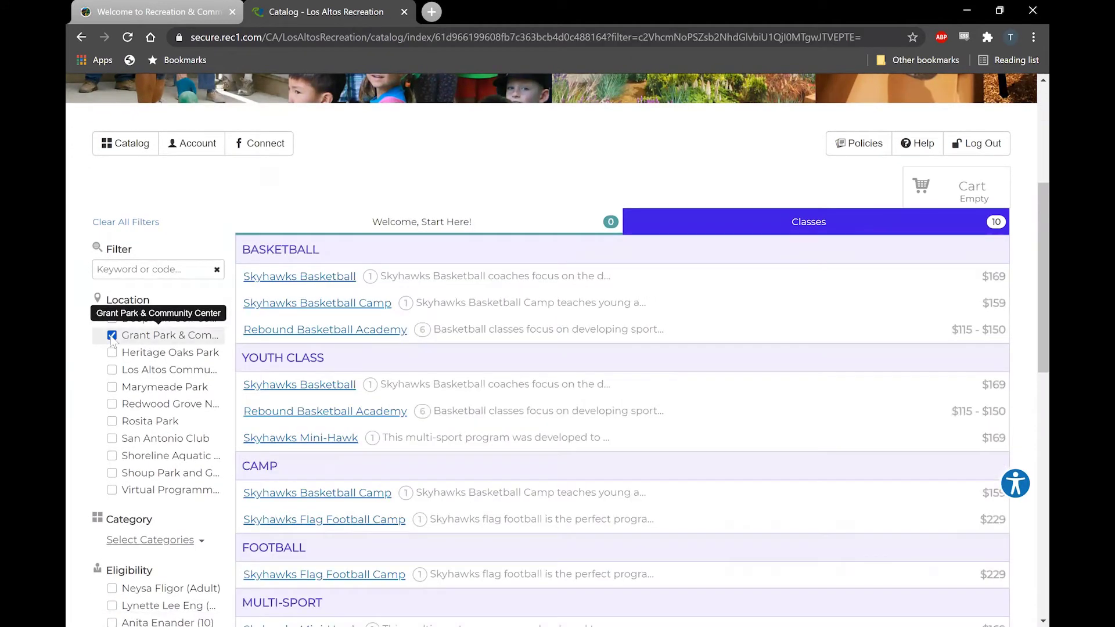
pyautogui.click(111, 337)
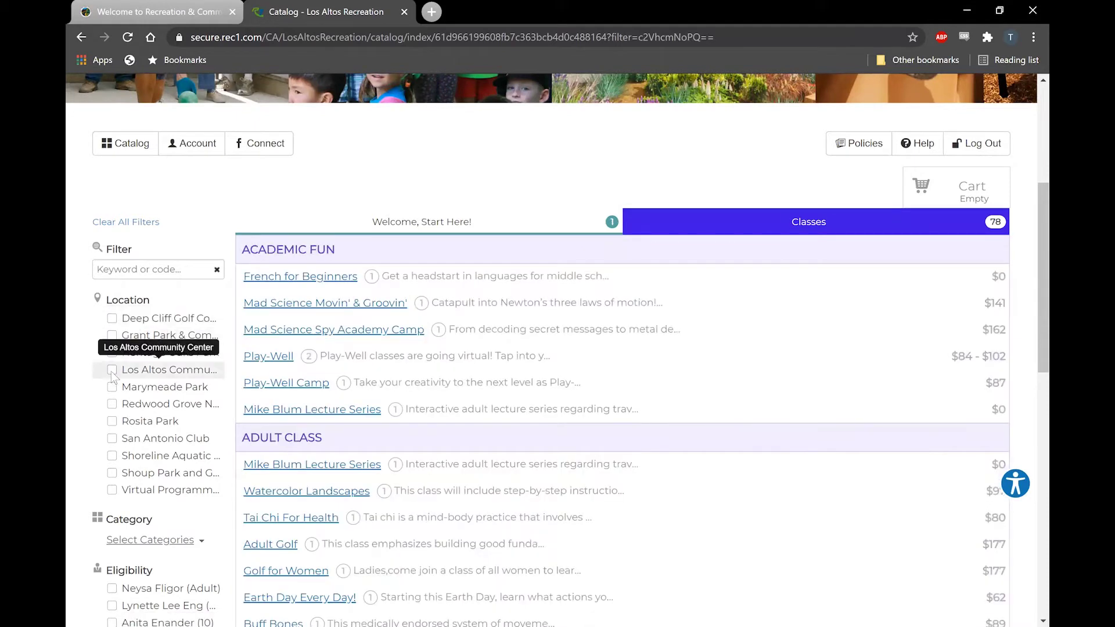
pyautogui.click(111, 371)
pyautogui.click(111, 372)
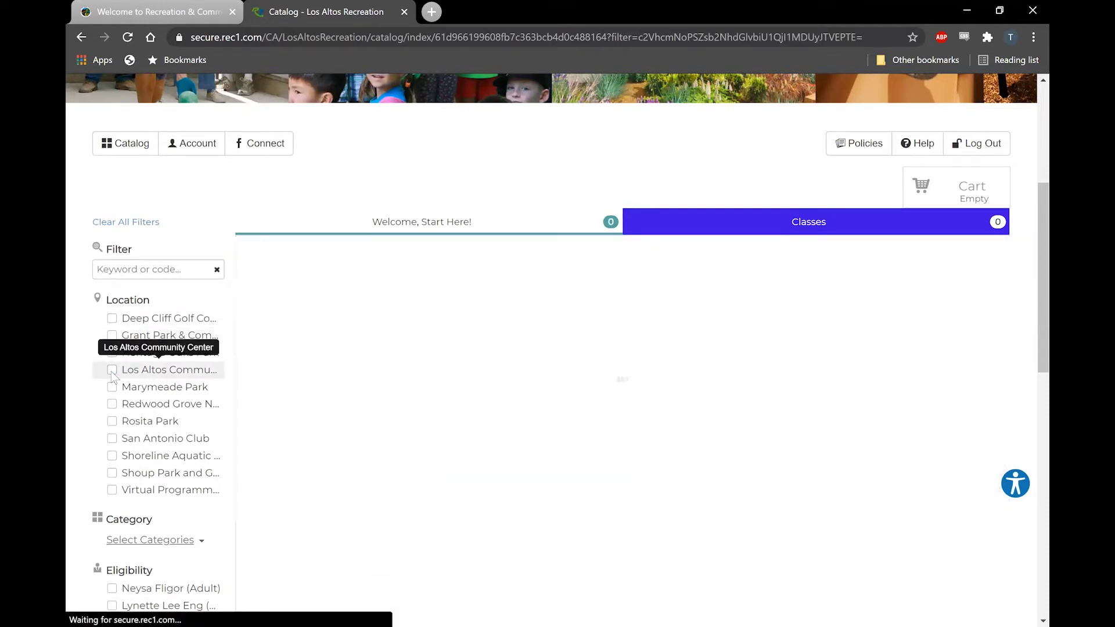
pyautogui.scroll(-1, 131, 438)
pyautogui.scroll(-1, 131, 438)
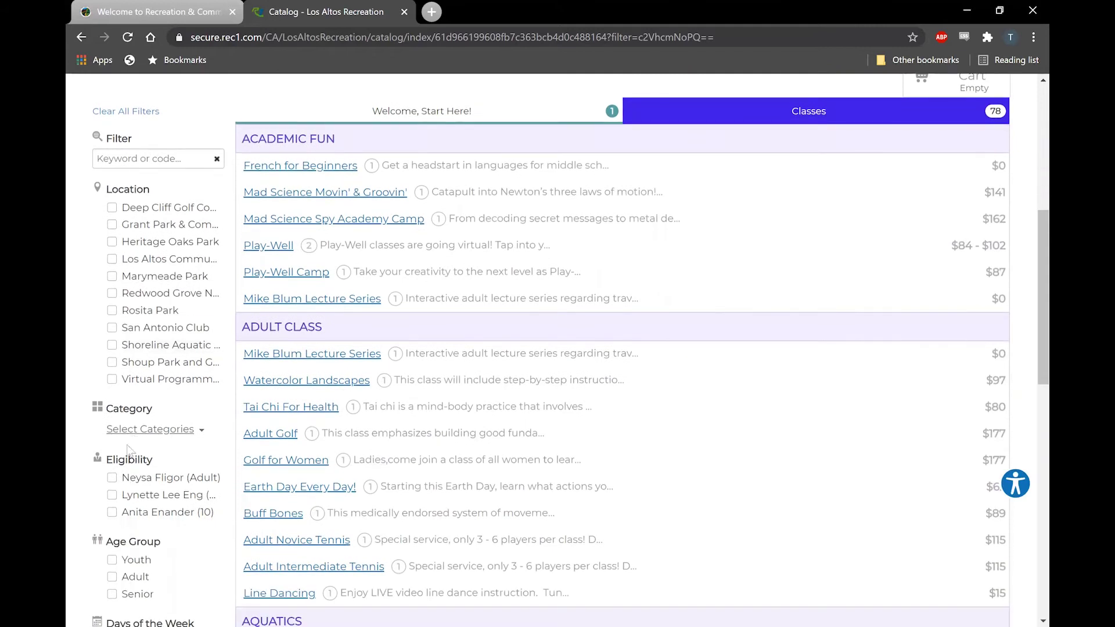
pyautogui.click(112, 477)
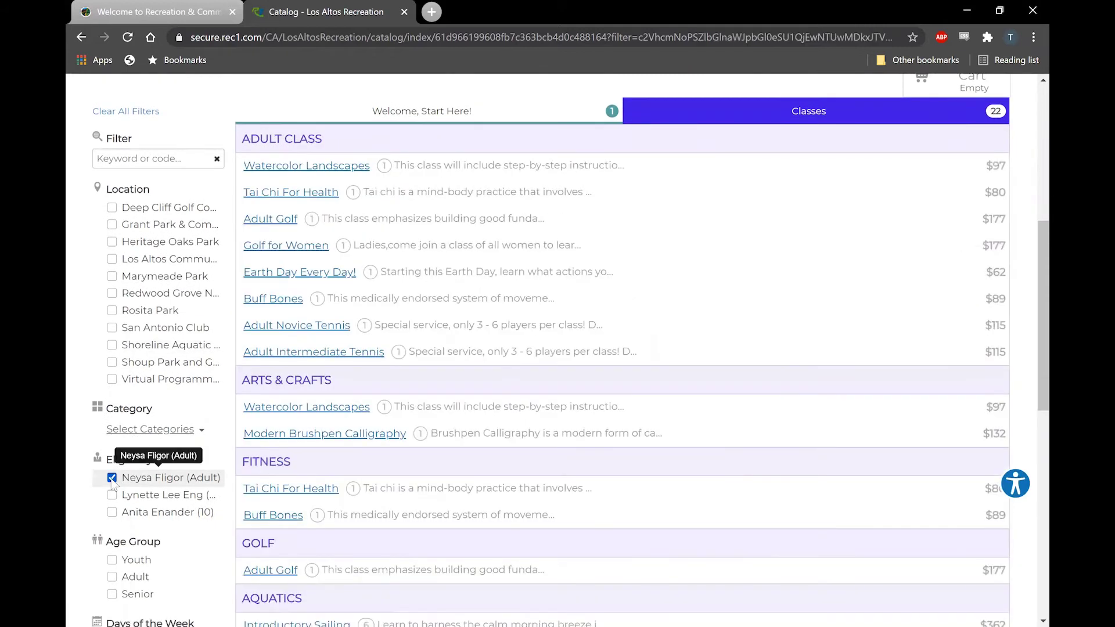
pyautogui.click(112, 478)
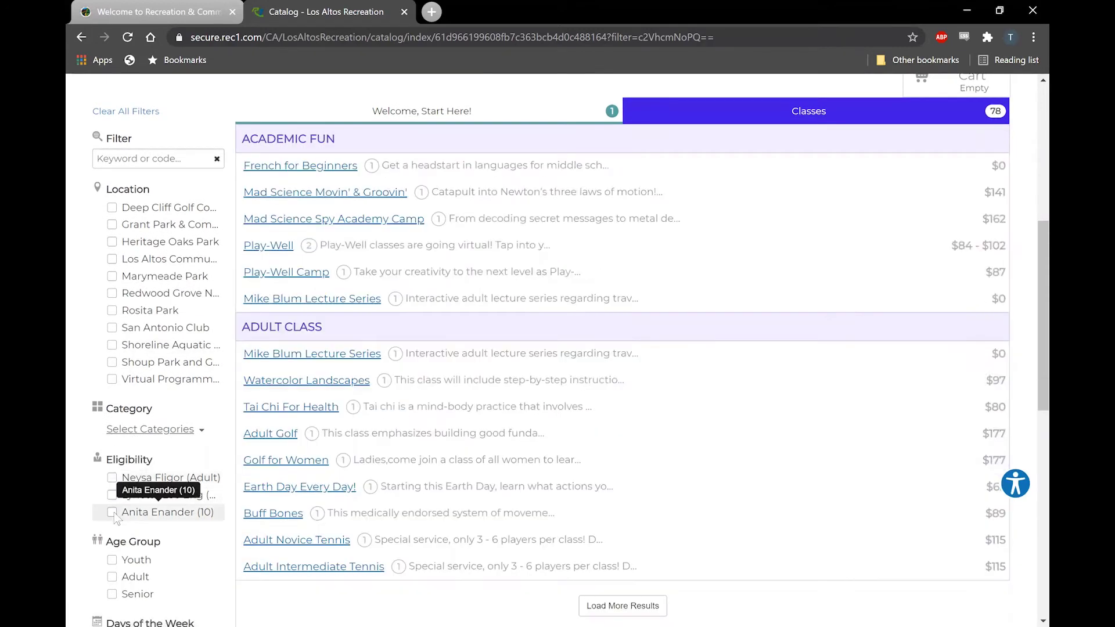
pyautogui.click(113, 513)
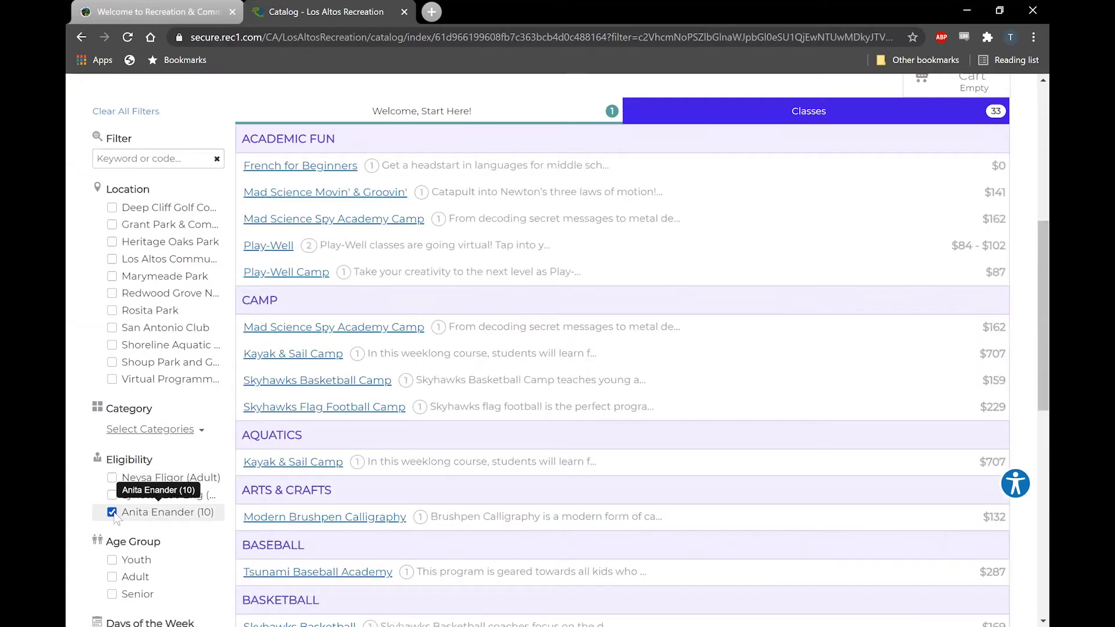
pyautogui.click(112, 512)
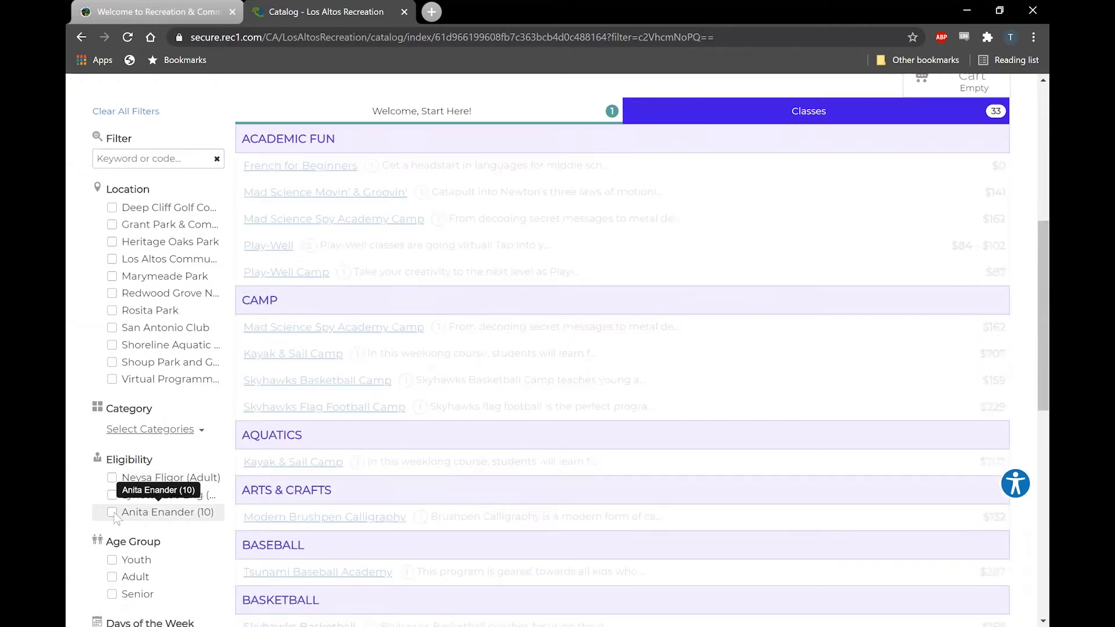
pyautogui.scroll(-1, 114, 519)
pyautogui.scroll(-1, 115, 518)
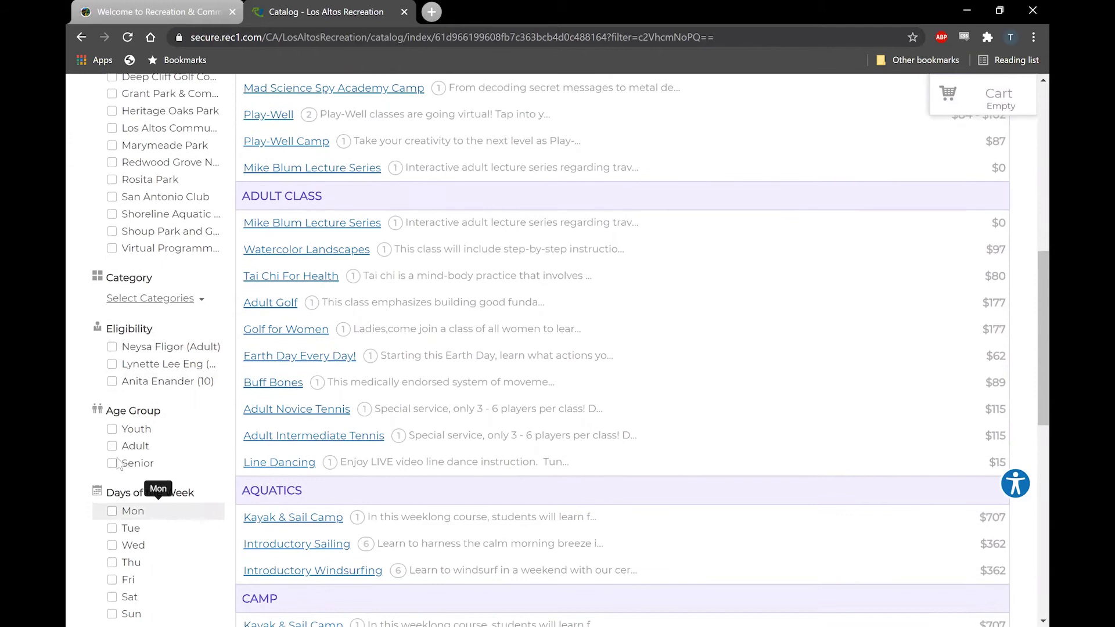
pyautogui.click(116, 435)
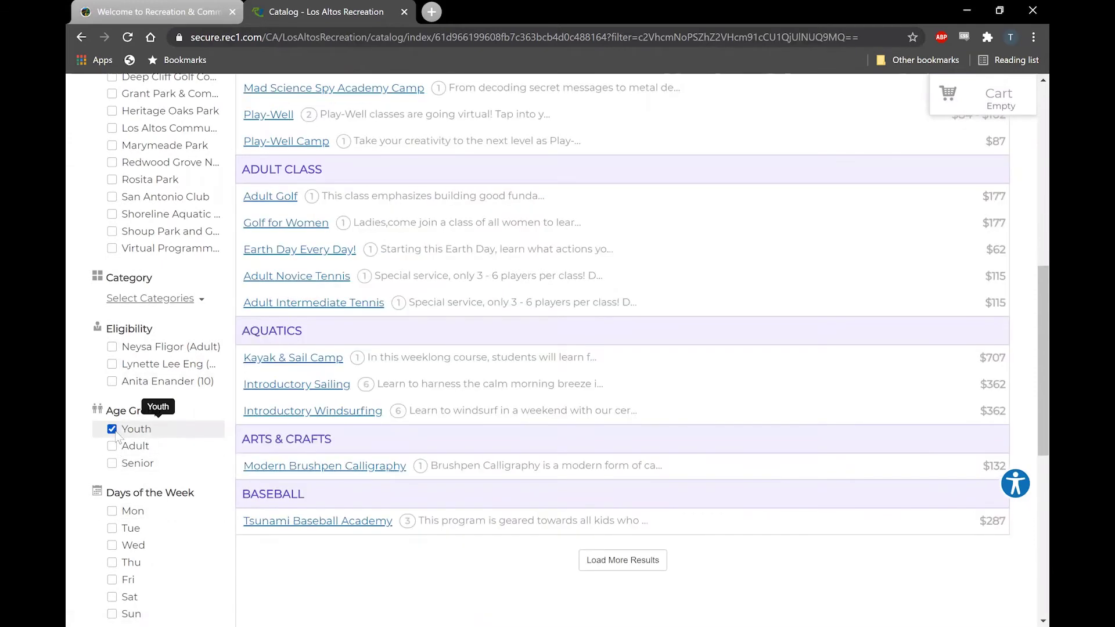
pyautogui.click(113, 430)
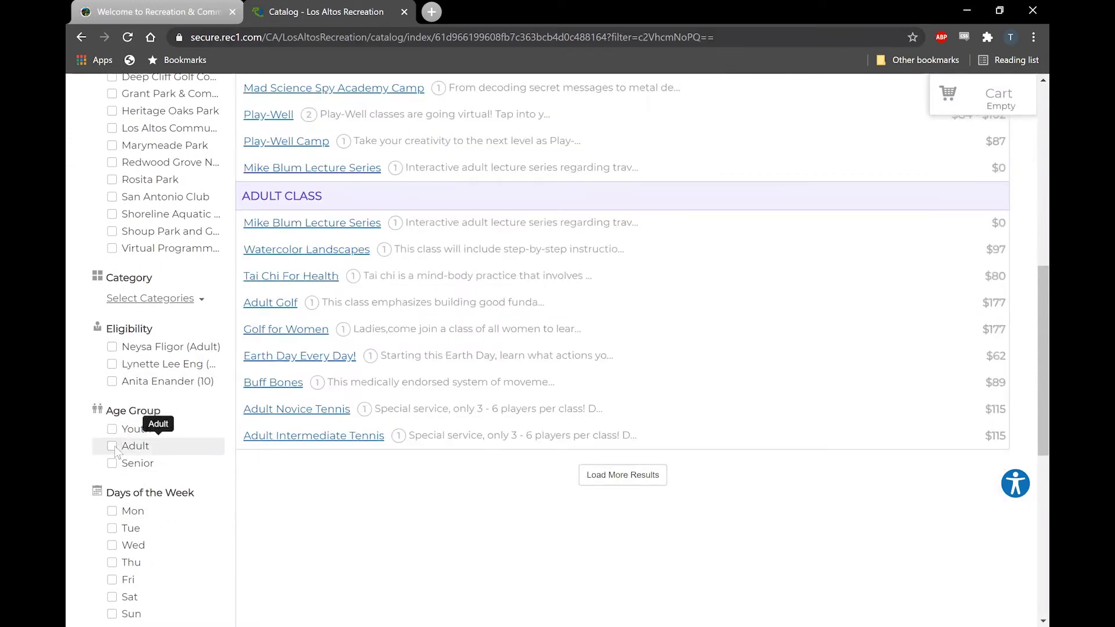
pyautogui.click(112, 446)
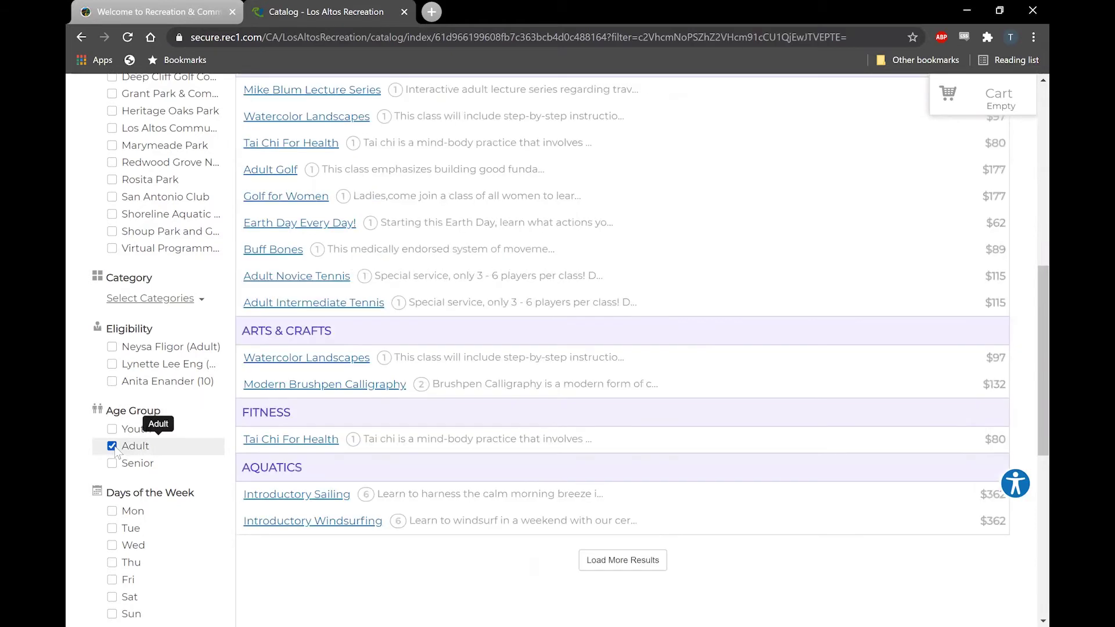
pyautogui.click(112, 464)
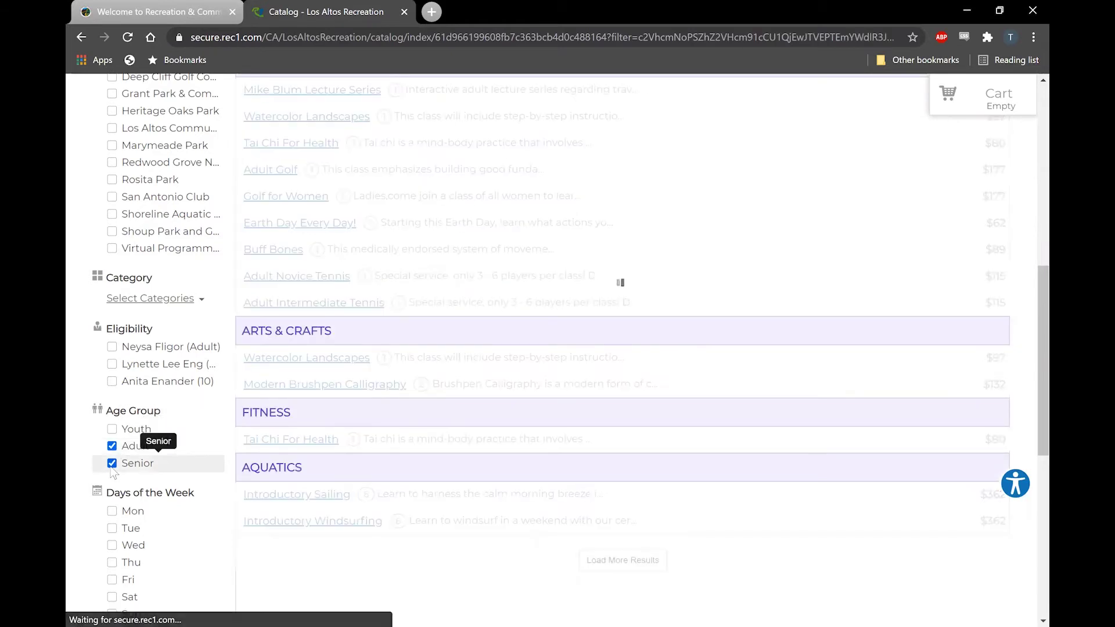
pyautogui.click(112, 445)
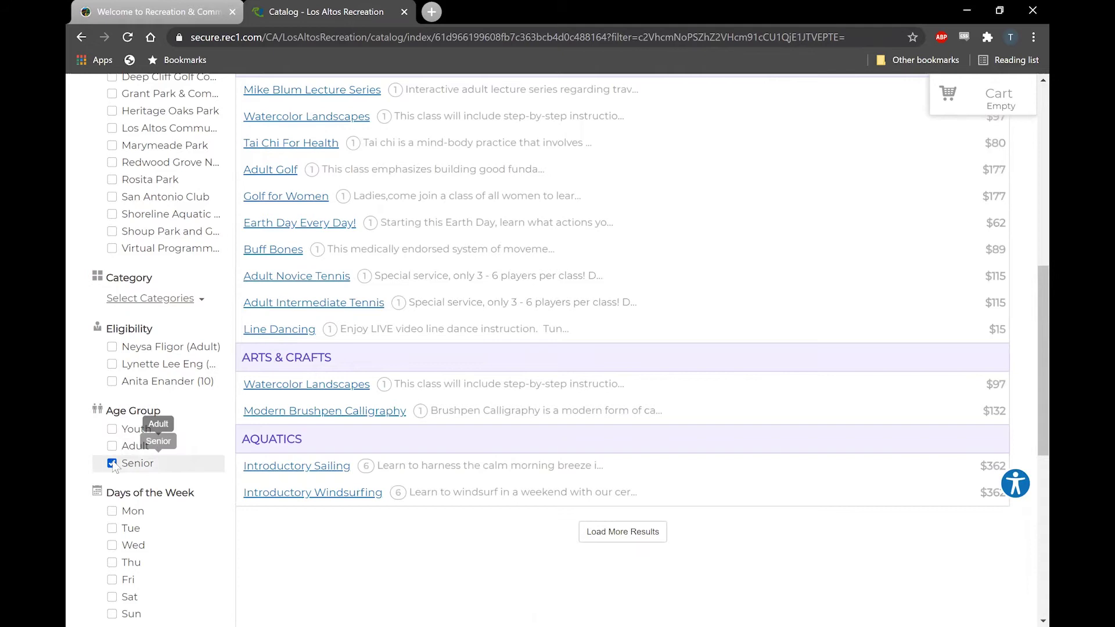
pyautogui.click(113, 464)
pyautogui.scroll(-2, 113, 464)
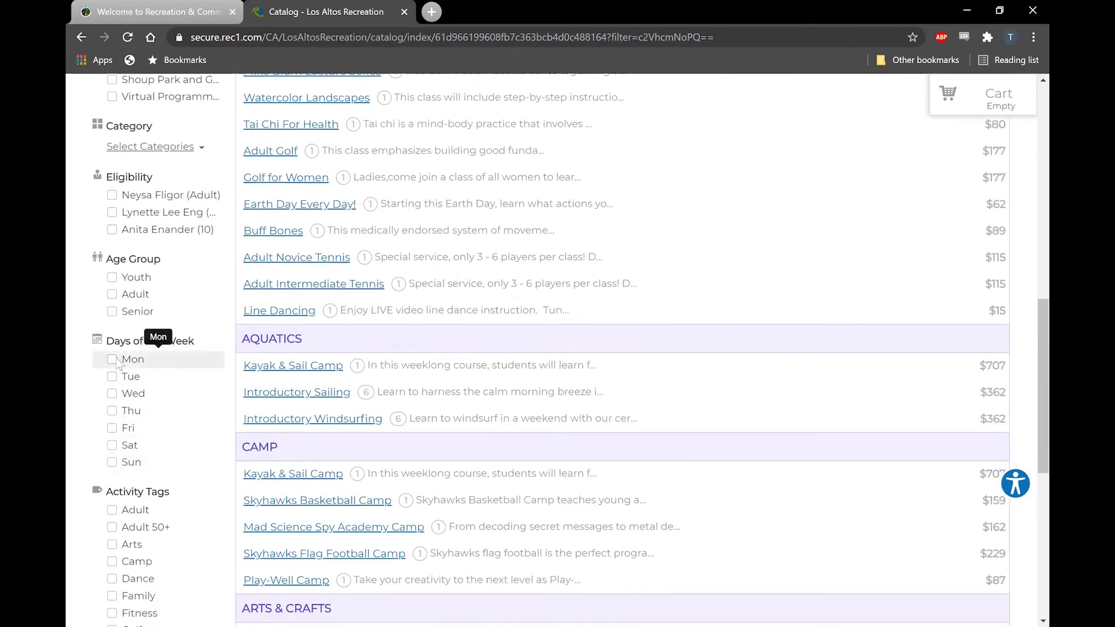
pyautogui.click(112, 360)
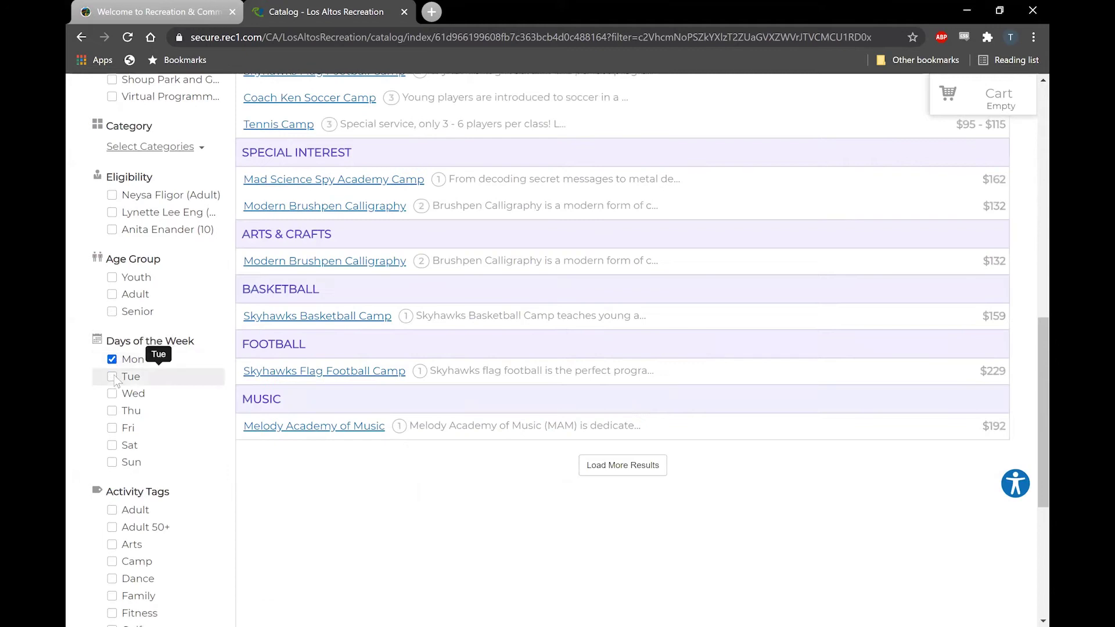
pyautogui.click(112, 359)
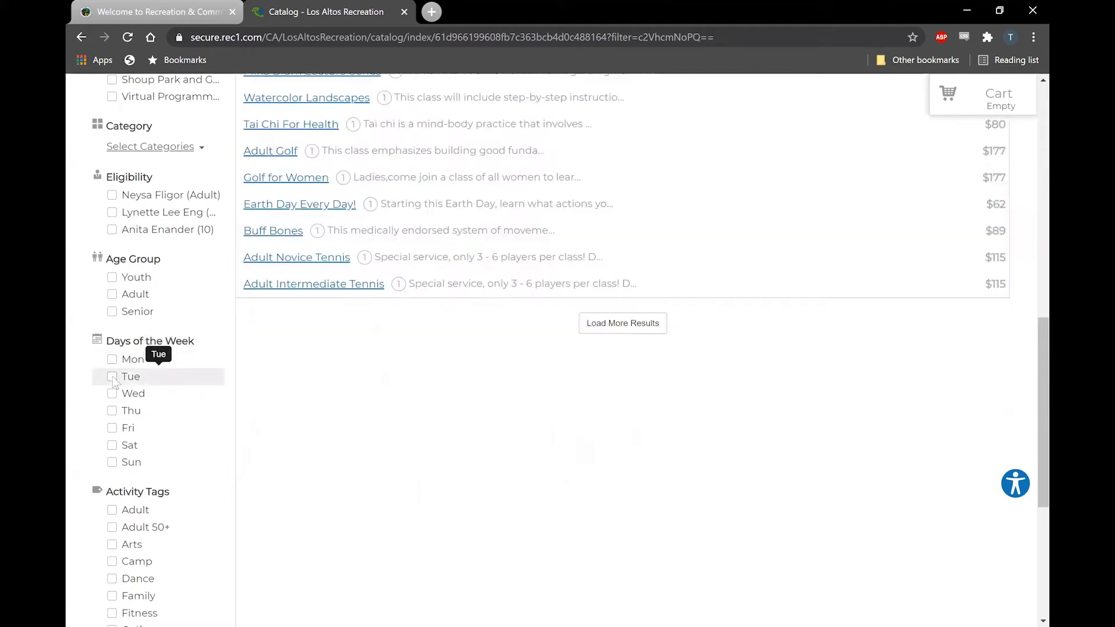
pyautogui.click(113, 376)
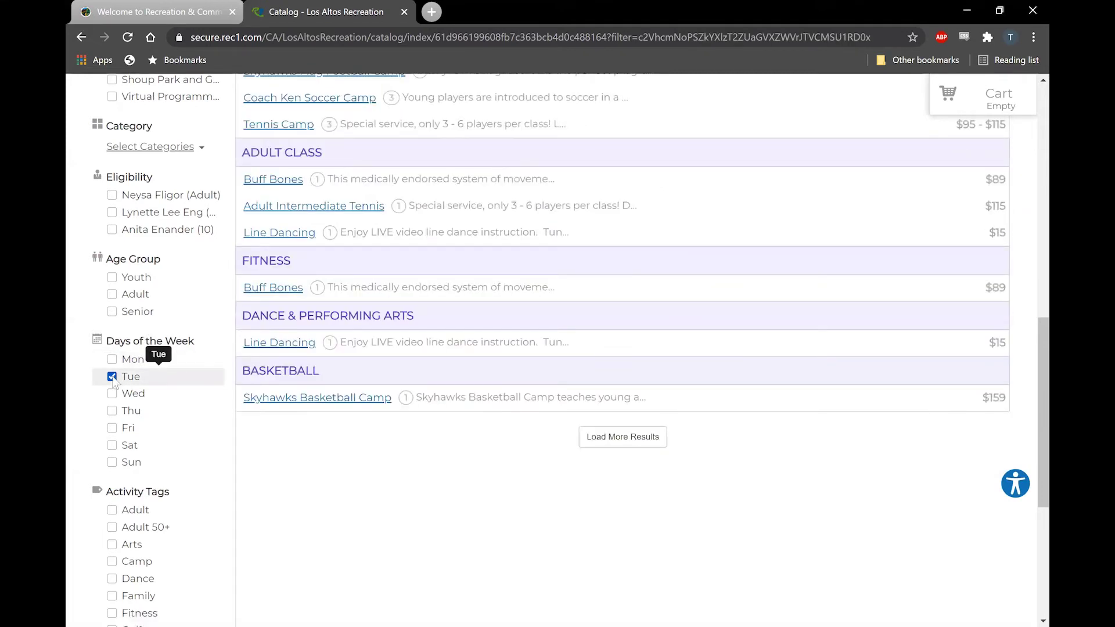
pyautogui.click(113, 376)
pyautogui.scroll(2, 113, 376)
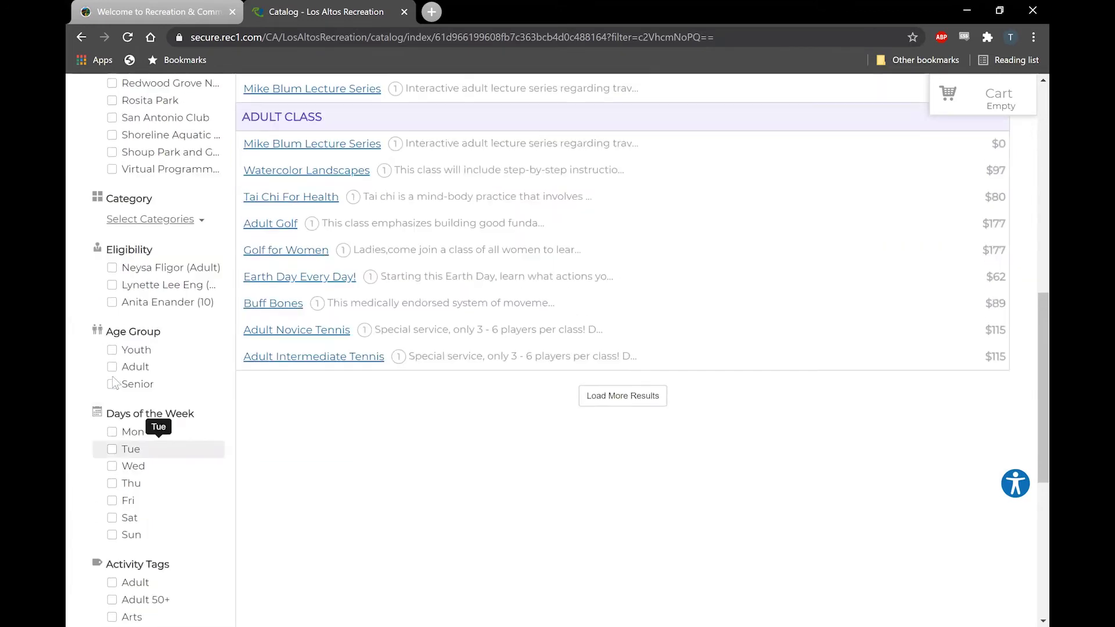
pyautogui.scroll(2, 113, 375)
pyautogui.scroll(1, 113, 376)
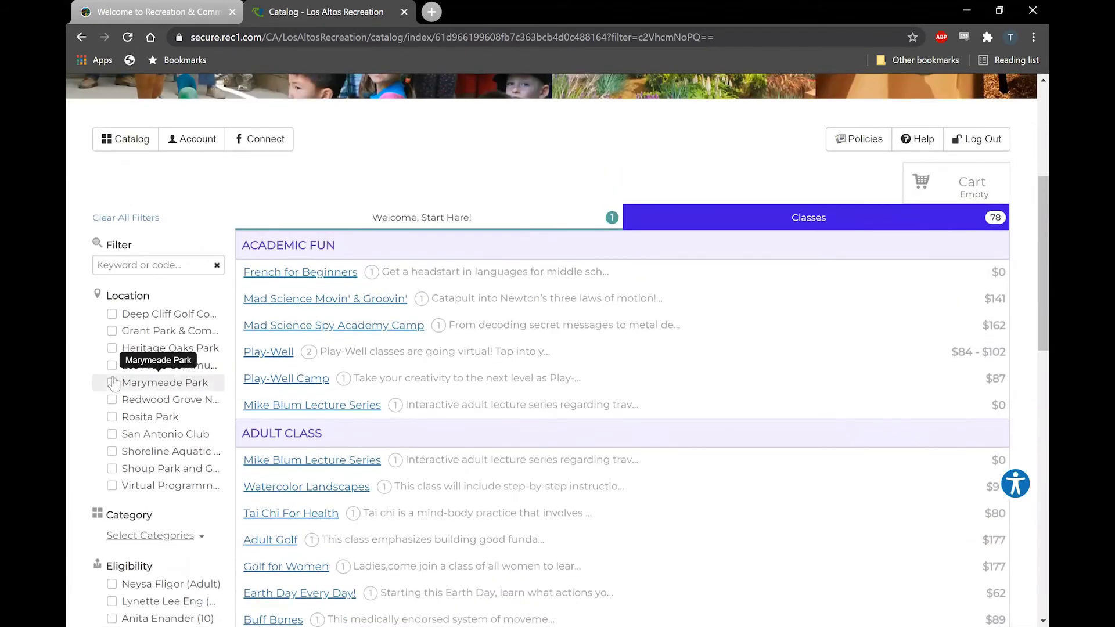
pyautogui.click(314, 277)
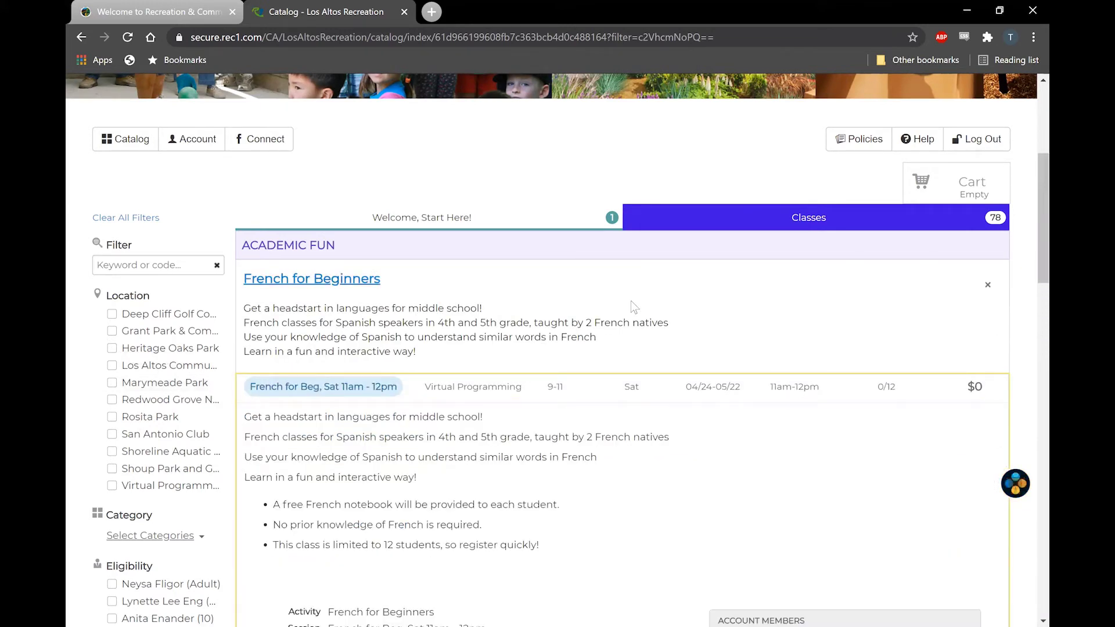
pyautogui.scroll(-2, 632, 306)
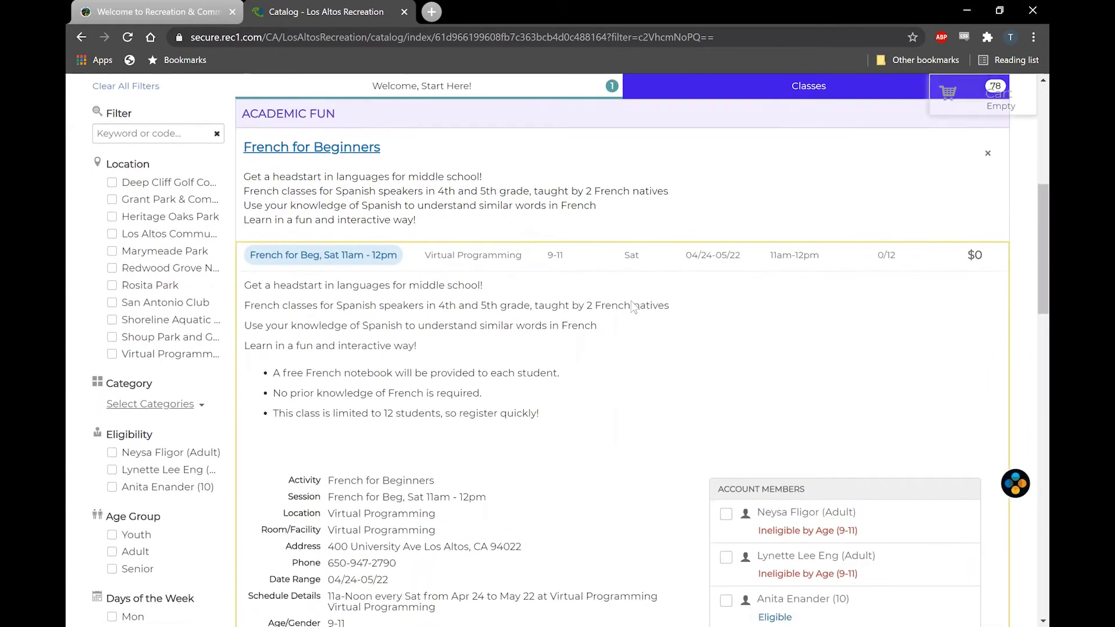
pyautogui.scroll(-1, 632, 307)
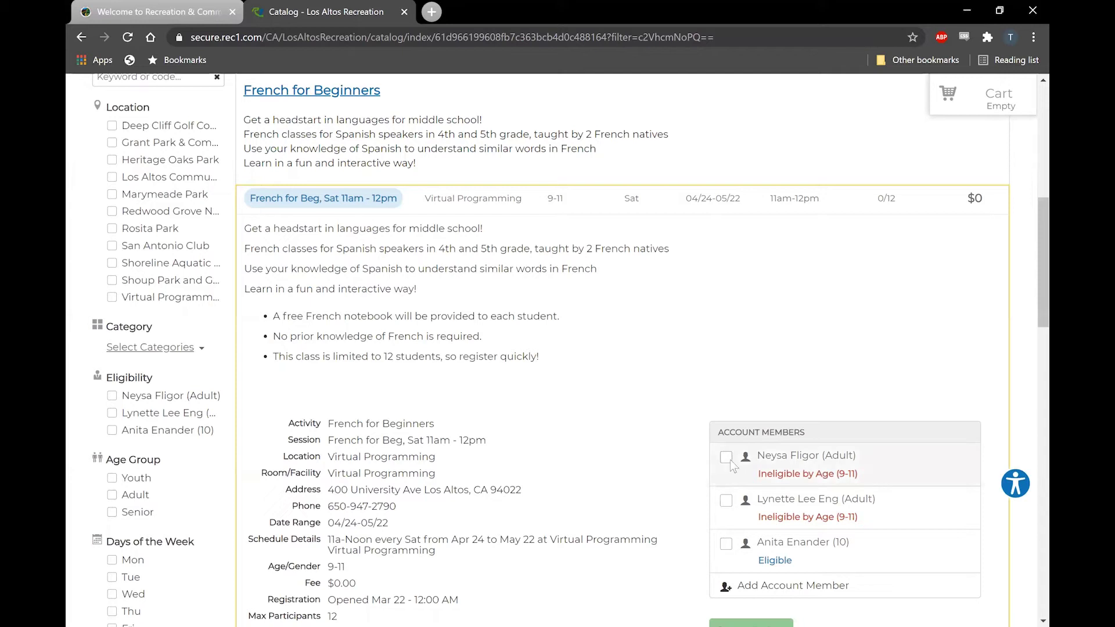
pyautogui.click(730, 546)
pyautogui.scroll(-1, 667, 497)
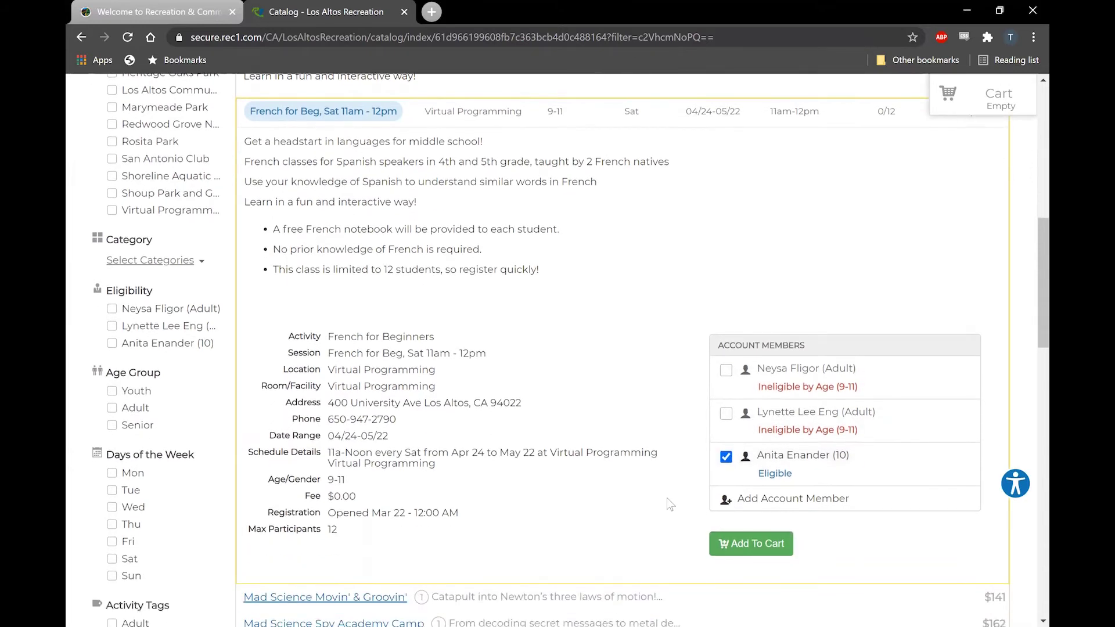
# - Add Anita's French for Beginners registration to the cart and go to checkout
pyautogui.click(759, 539)
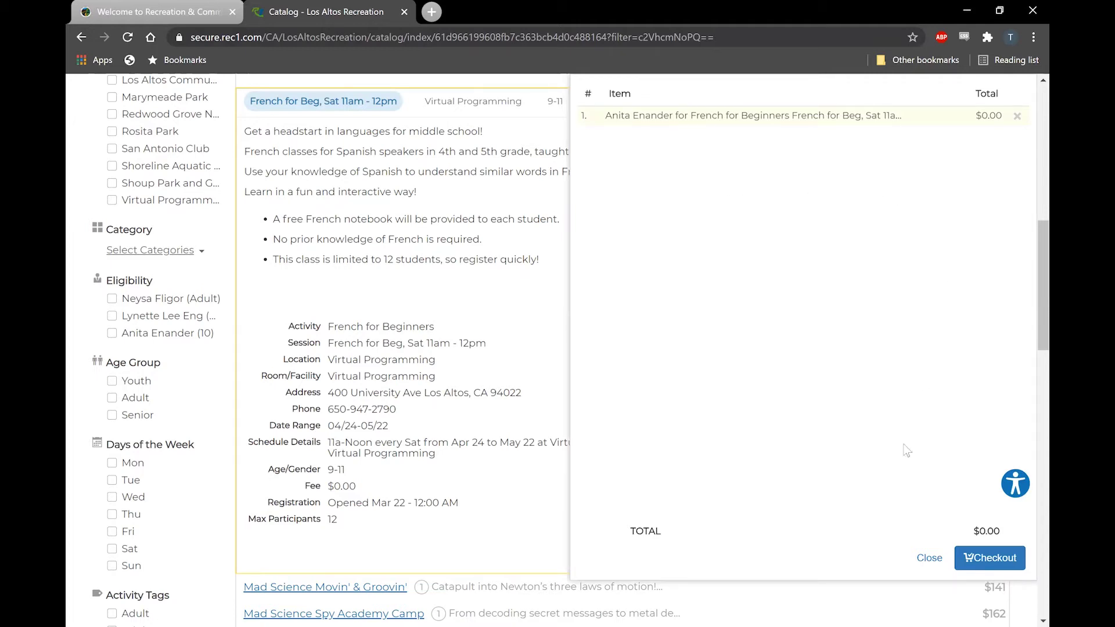
pyautogui.click(982, 561)
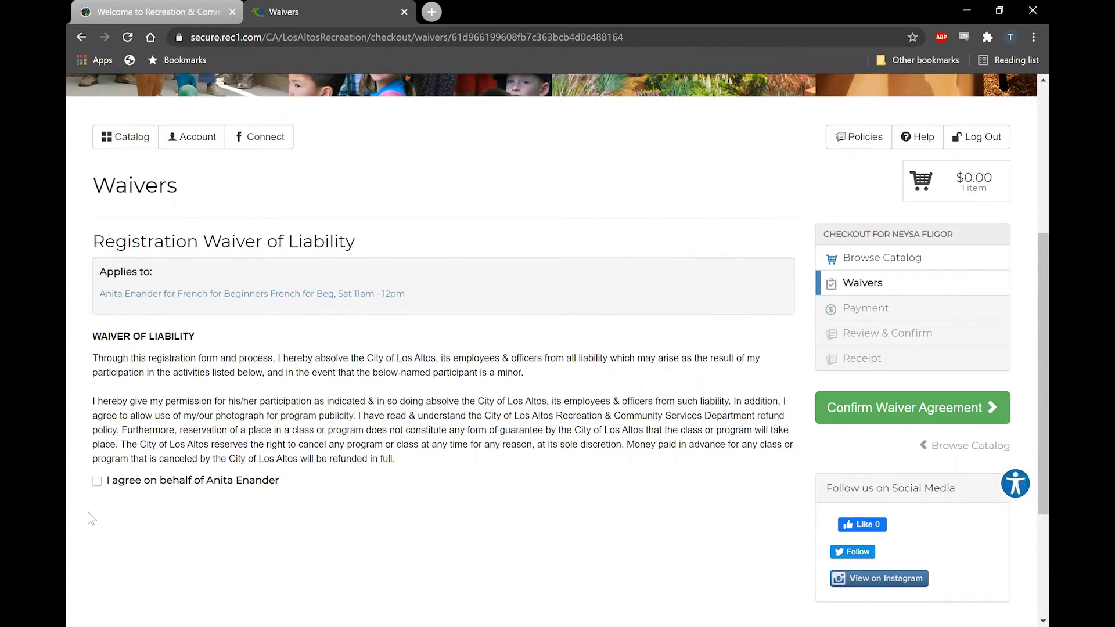
pyautogui.click(96, 481)
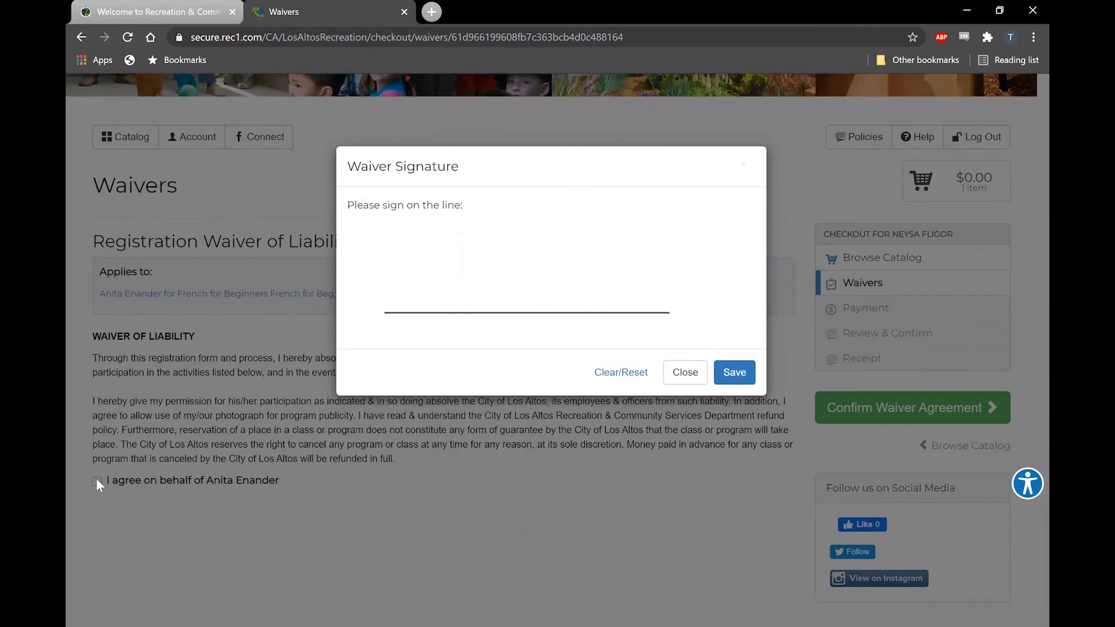
pyautogui.click(394, 305)
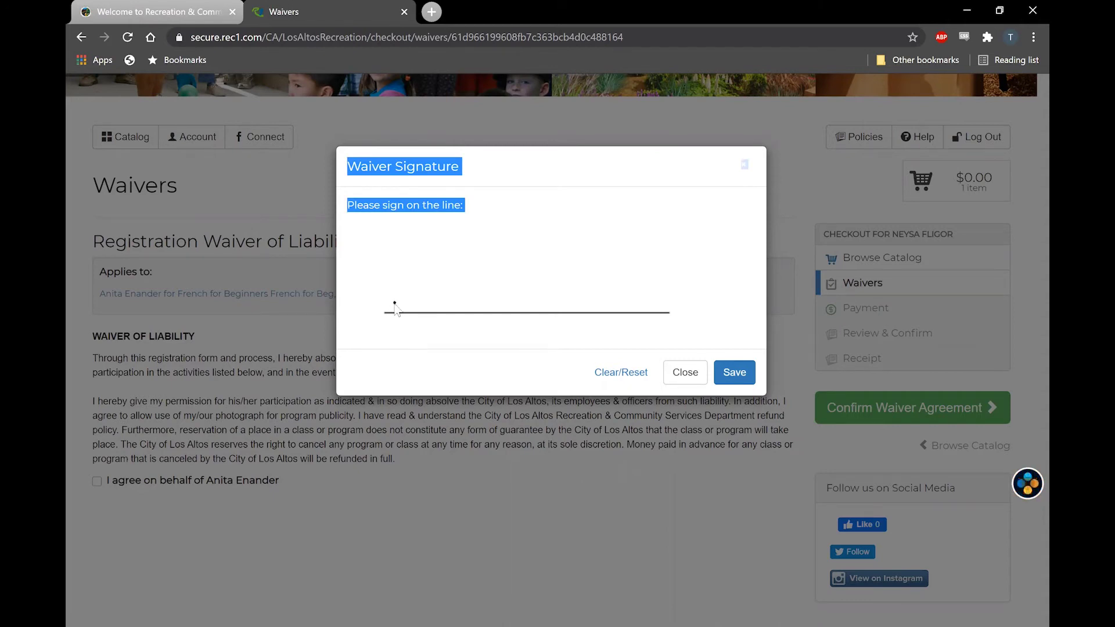
pyautogui.moveTo(396, 305)
pyautogui.mouseDown()
pyautogui.moveTo(431, 295)
pyautogui.moveTo(406, 289)
pyautogui.moveTo(485, 309)
pyautogui.moveTo(509, 285)
pyautogui.moveTo(554, 312)
pyautogui.mouseUp()
pyautogui.click(515, 286)
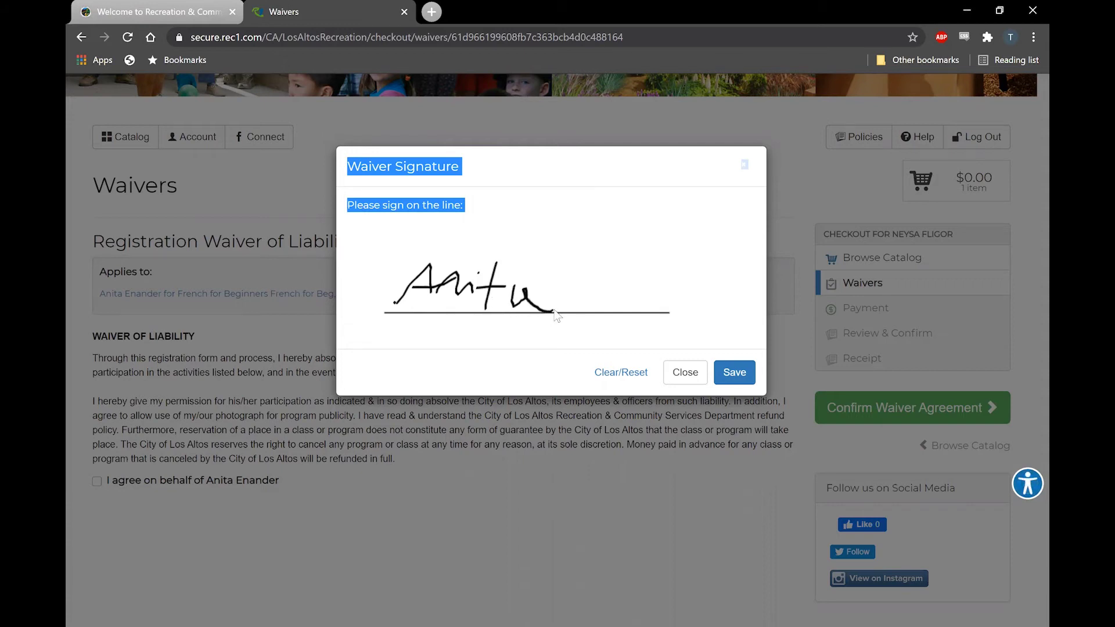
pyautogui.click(722, 381)
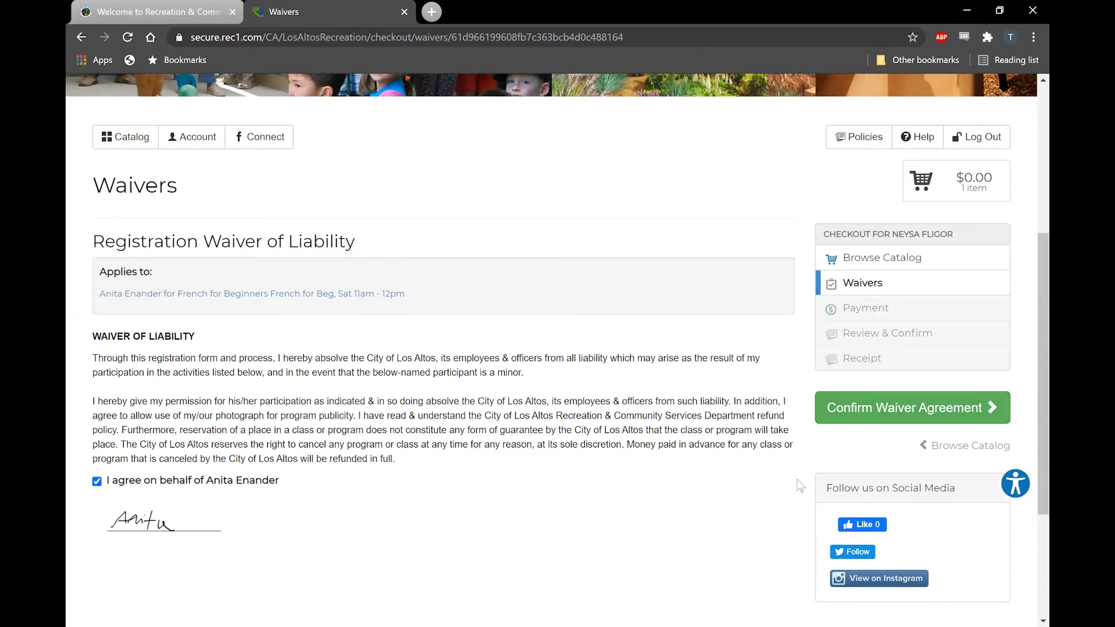
pyautogui.click(866, 408)
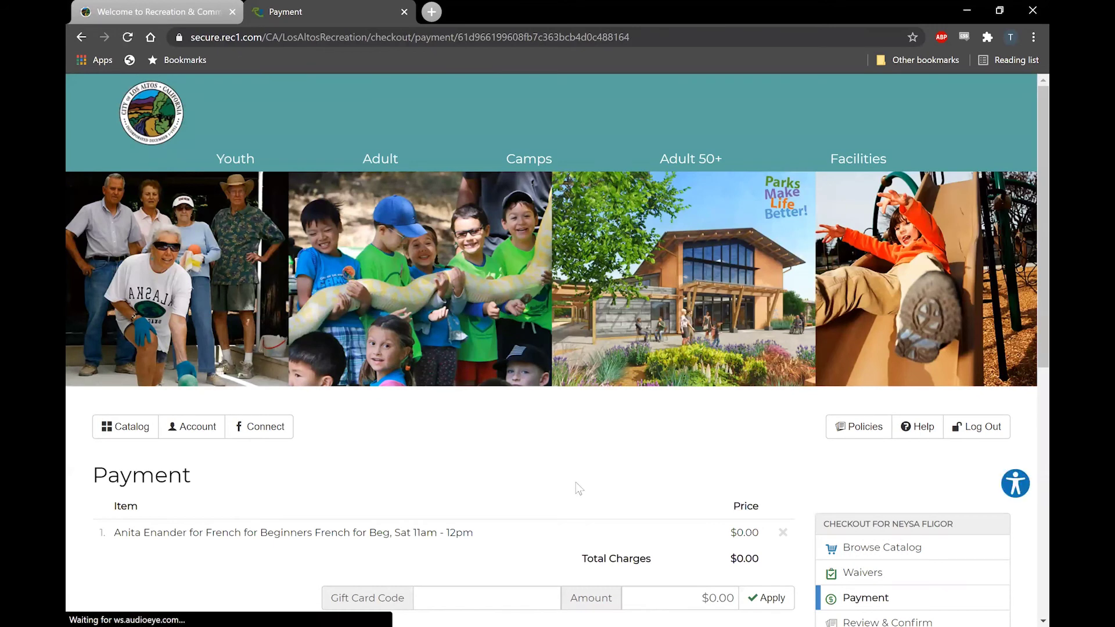
pyautogui.scroll(-2, 576, 482)
pyautogui.scroll(-1, 576, 481)
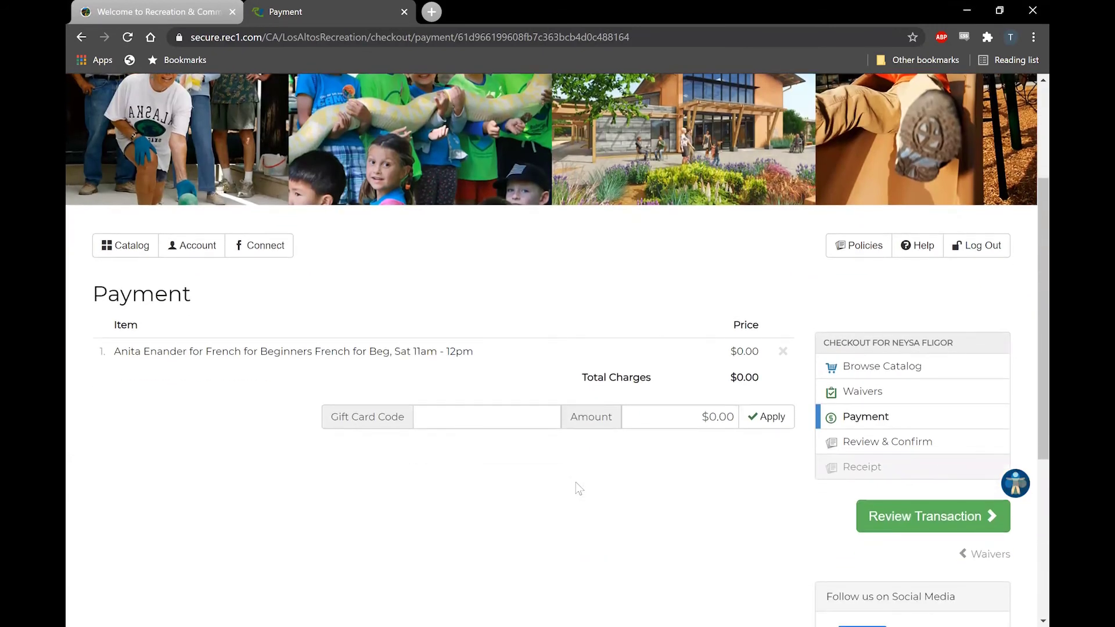
pyautogui.scroll(-1, 577, 482)
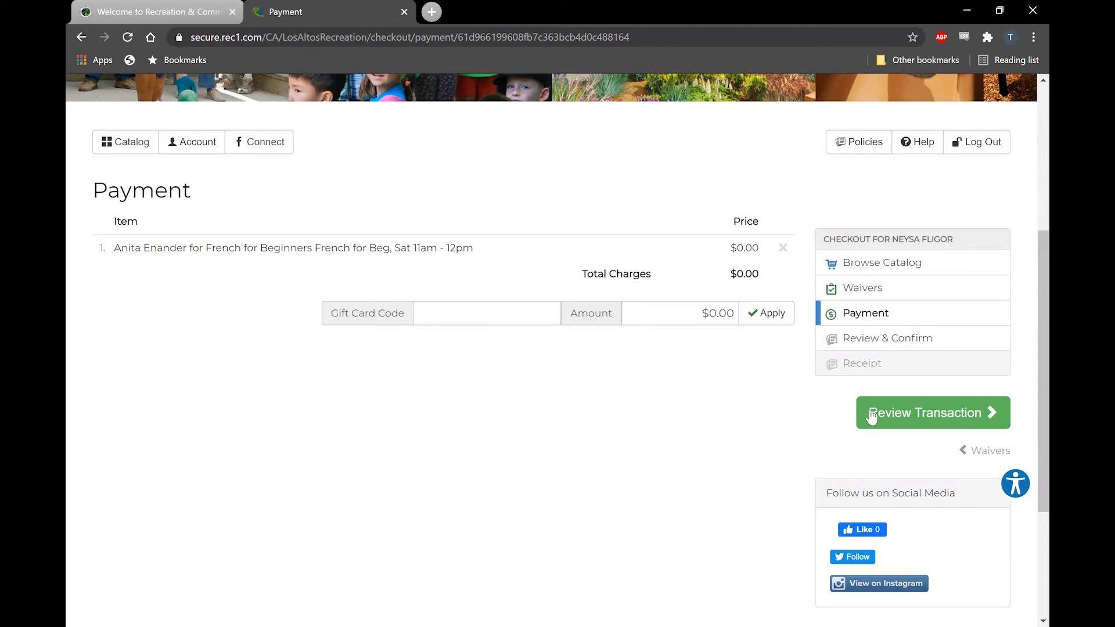
# - Advance from Payment to Review & Confirm and complete the $0.00 transaction
pyautogui.click(893, 413)
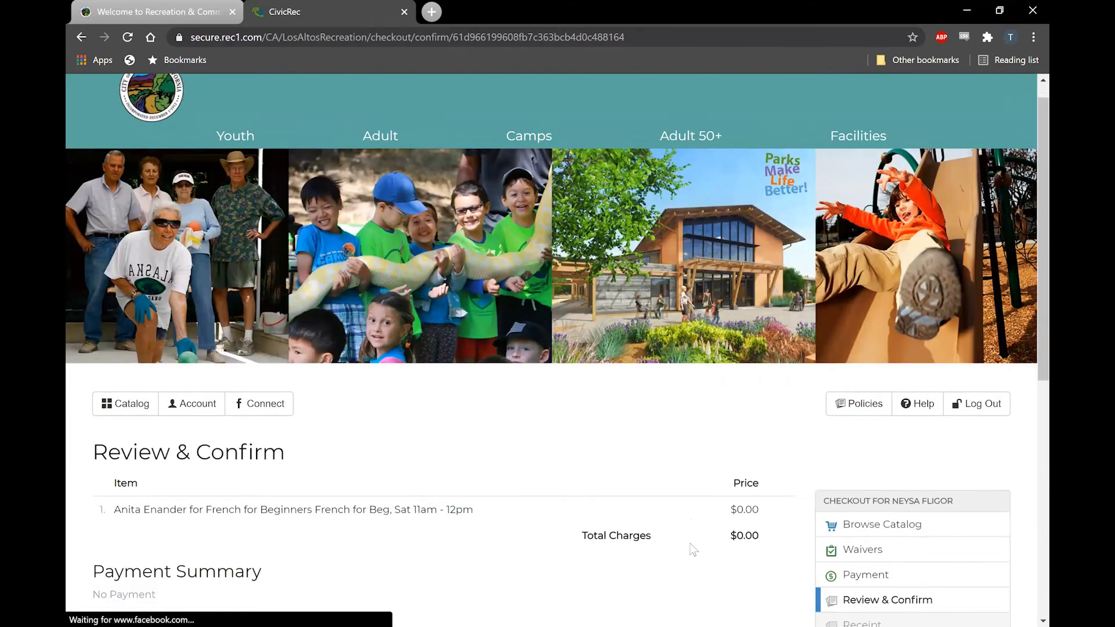
pyautogui.scroll(-3, 693, 548)
pyautogui.scroll(-1, 692, 549)
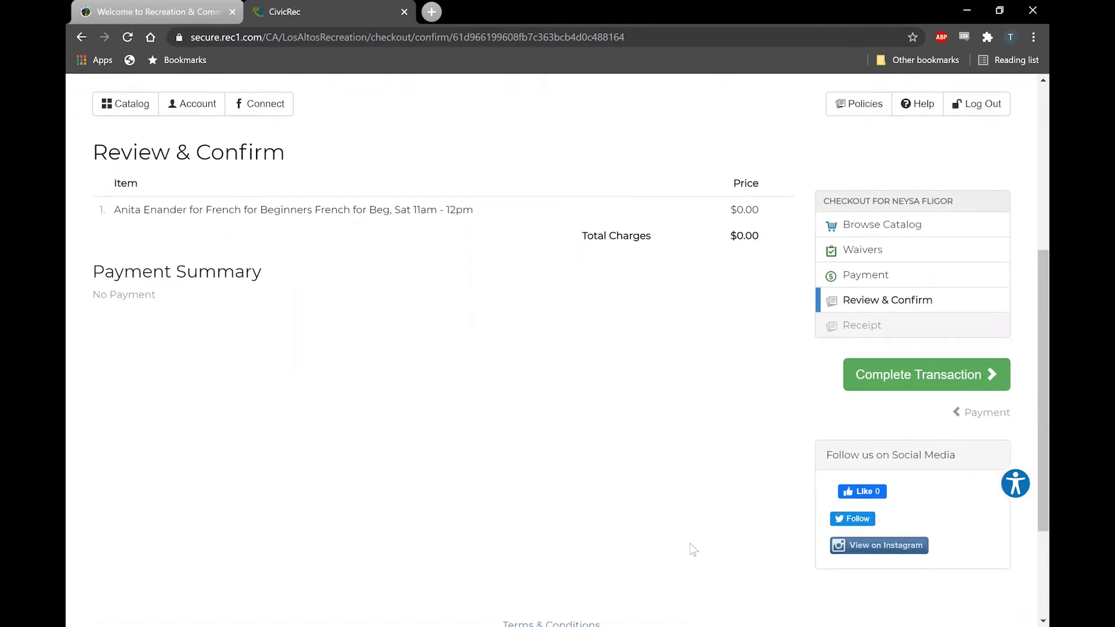
pyautogui.click(888, 362)
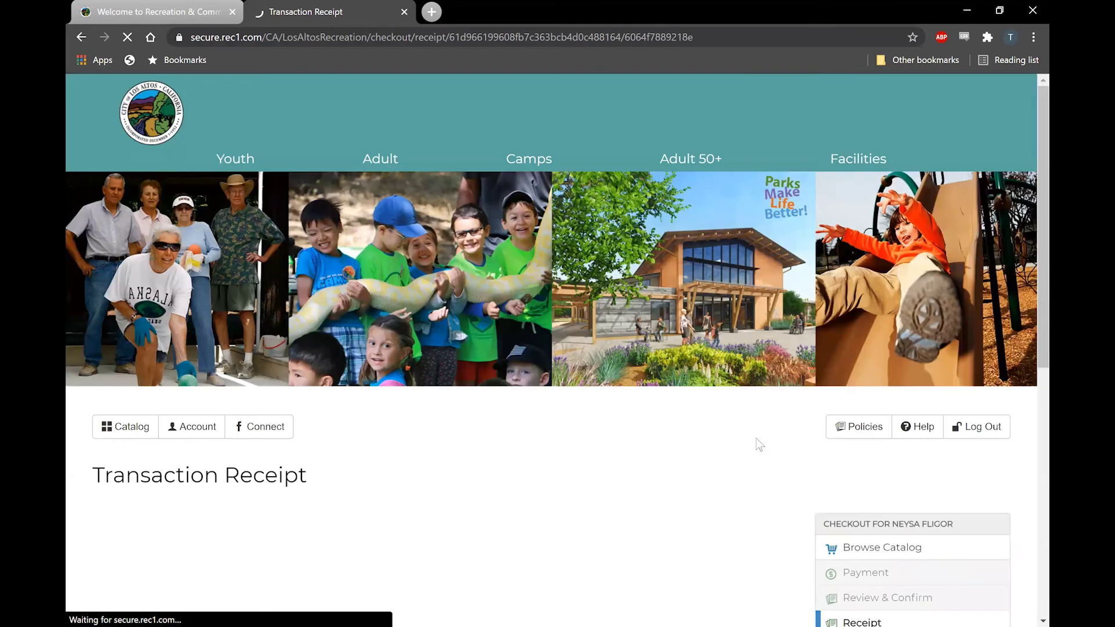
pyautogui.scroll(-2, 728, 480)
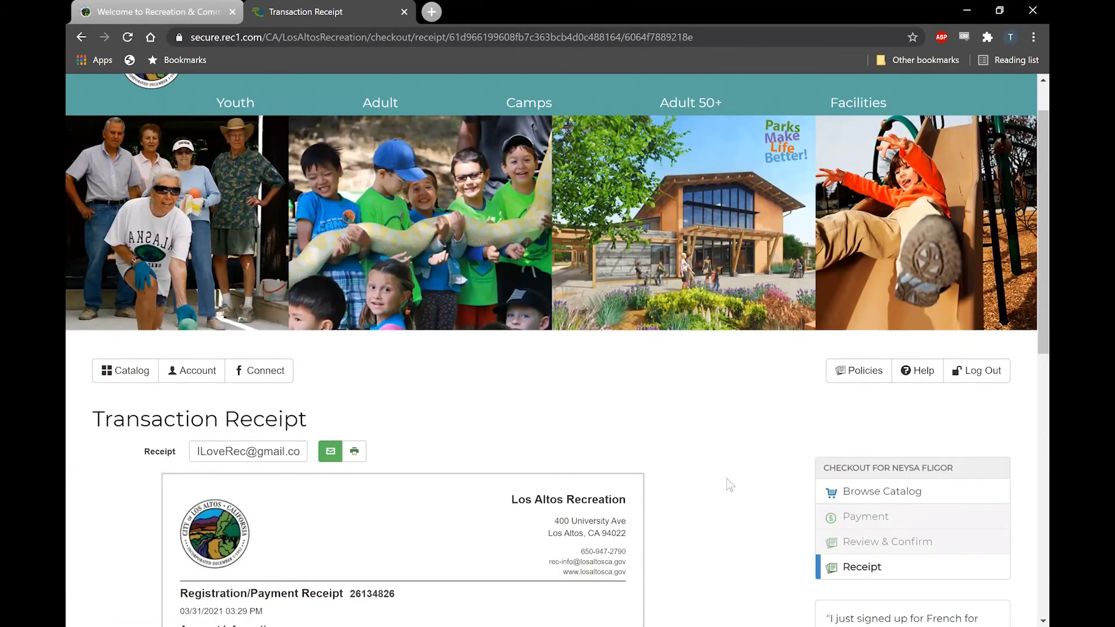
pyautogui.scroll(-2, 727, 478)
pyautogui.scroll(-1, 727, 478)
pyautogui.scroll(-1, 727, 478)
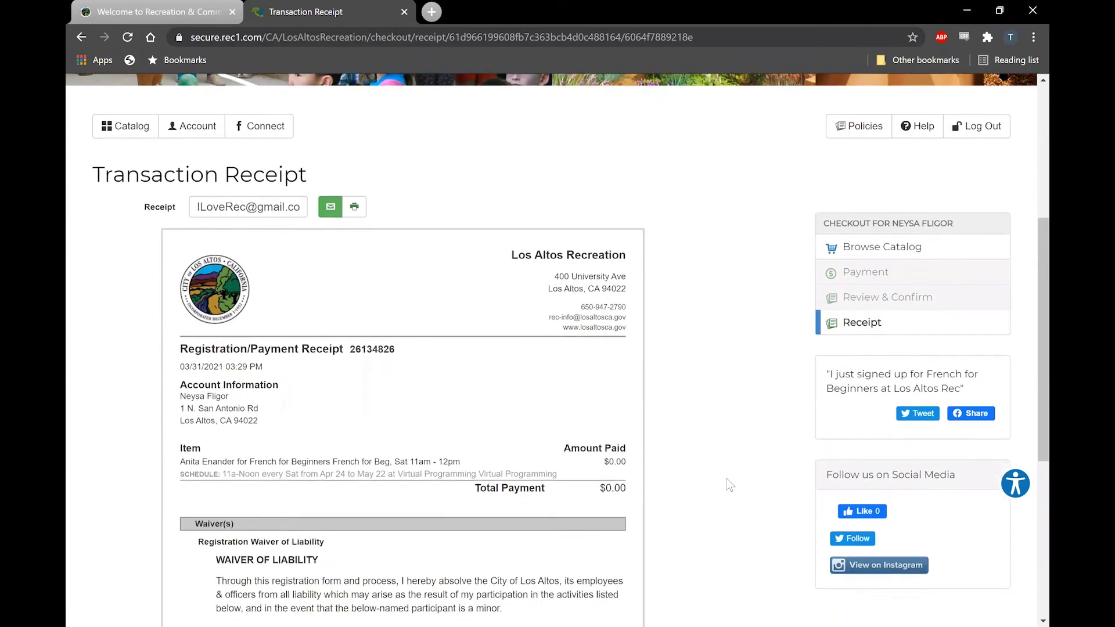
pyautogui.scroll(-1, 727, 479)
pyautogui.scroll(-1, 727, 478)
pyautogui.scroll(-1, 727, 479)
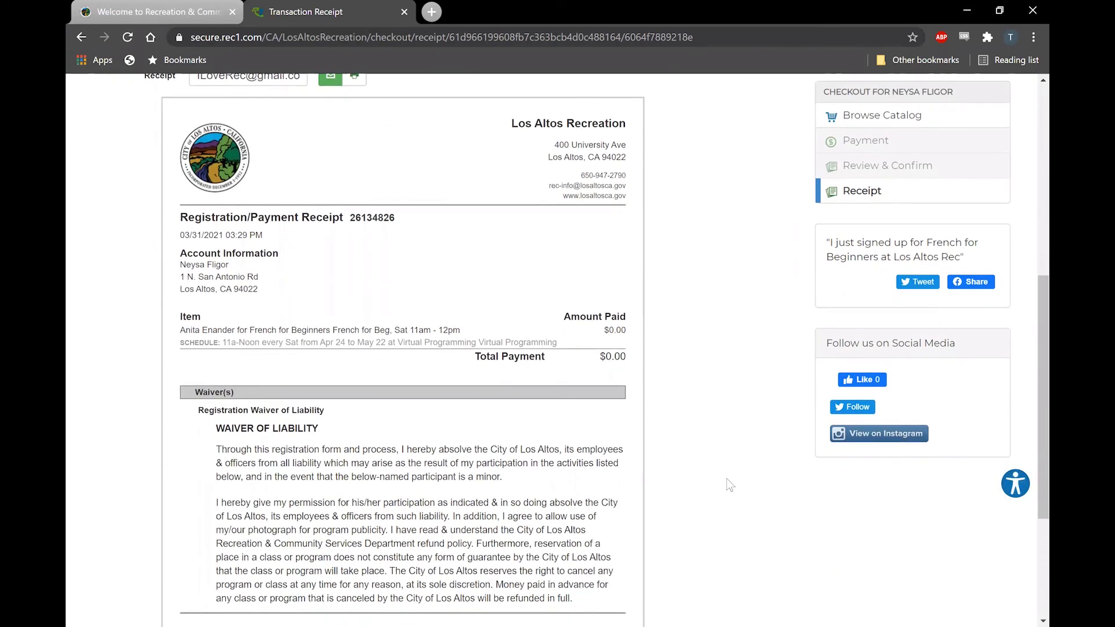
pyautogui.scroll(-1, 727, 485)
pyautogui.scroll(-2, 726, 485)
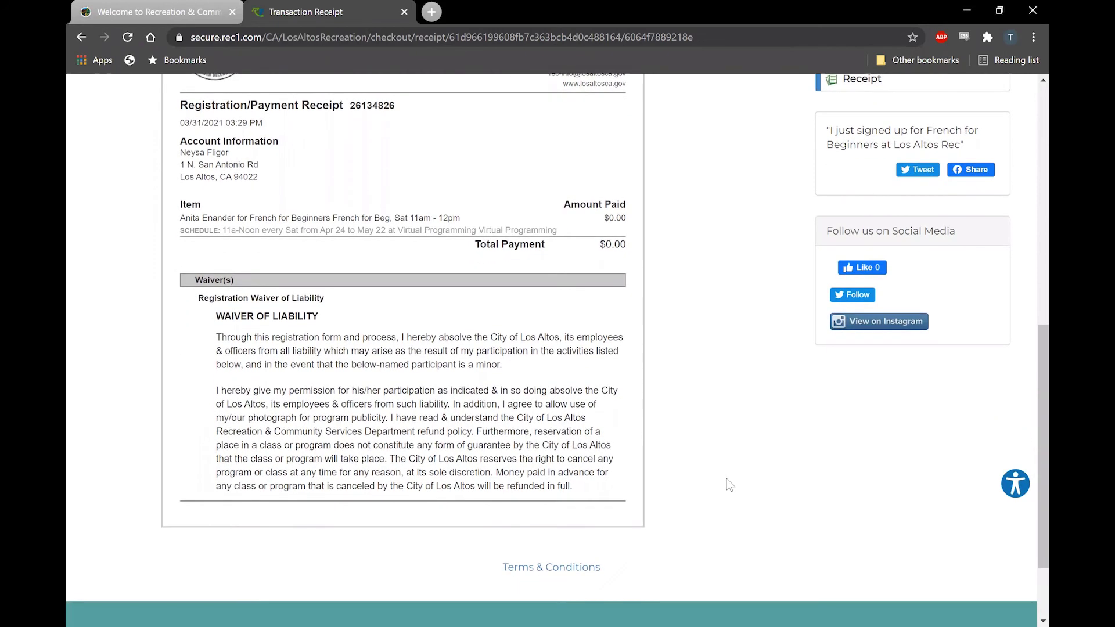
pyautogui.scroll(-1, 463, 421)
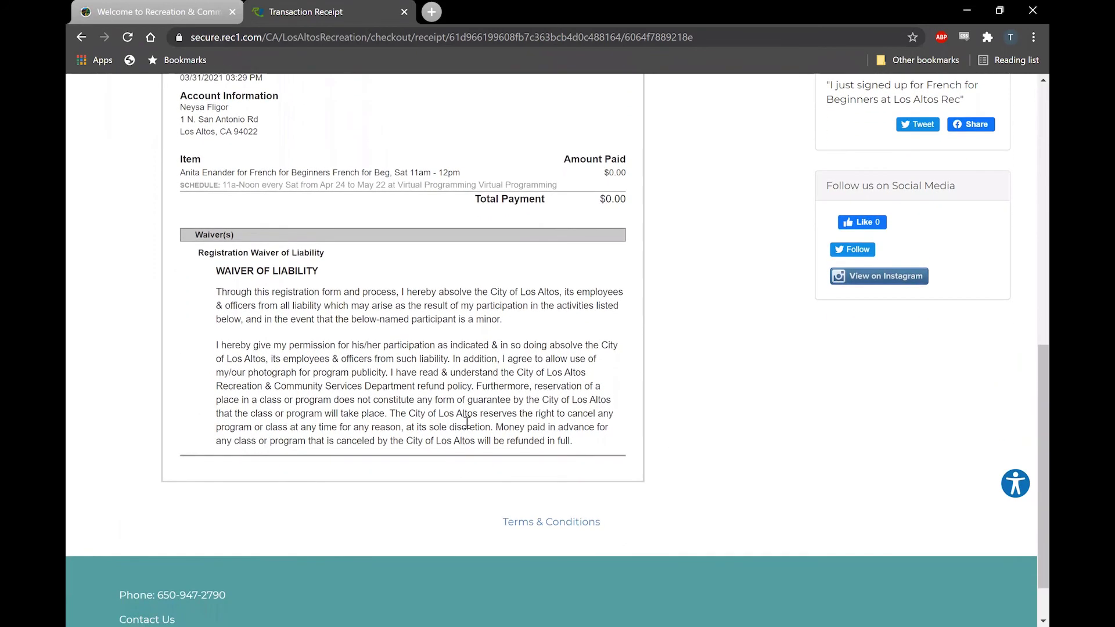
pyautogui.scroll(1, 466, 422)
pyautogui.scroll(1, 467, 422)
pyautogui.scroll(1, 467, 421)
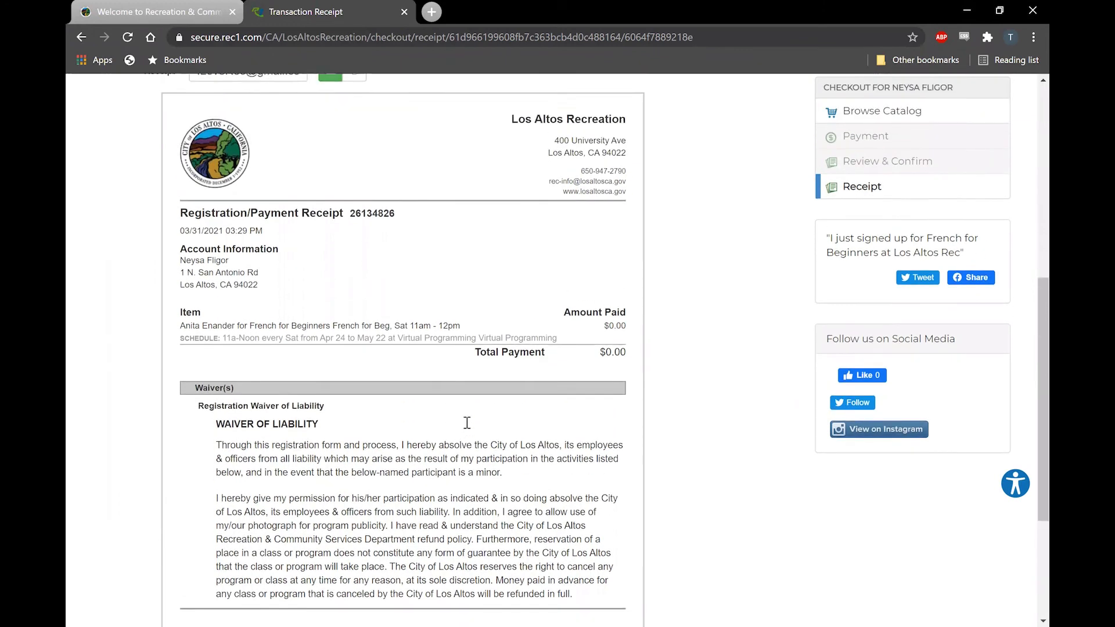
pyautogui.scroll(1, 467, 426)
pyautogui.scroll(1, 467, 427)
pyautogui.scroll(1, 467, 427)
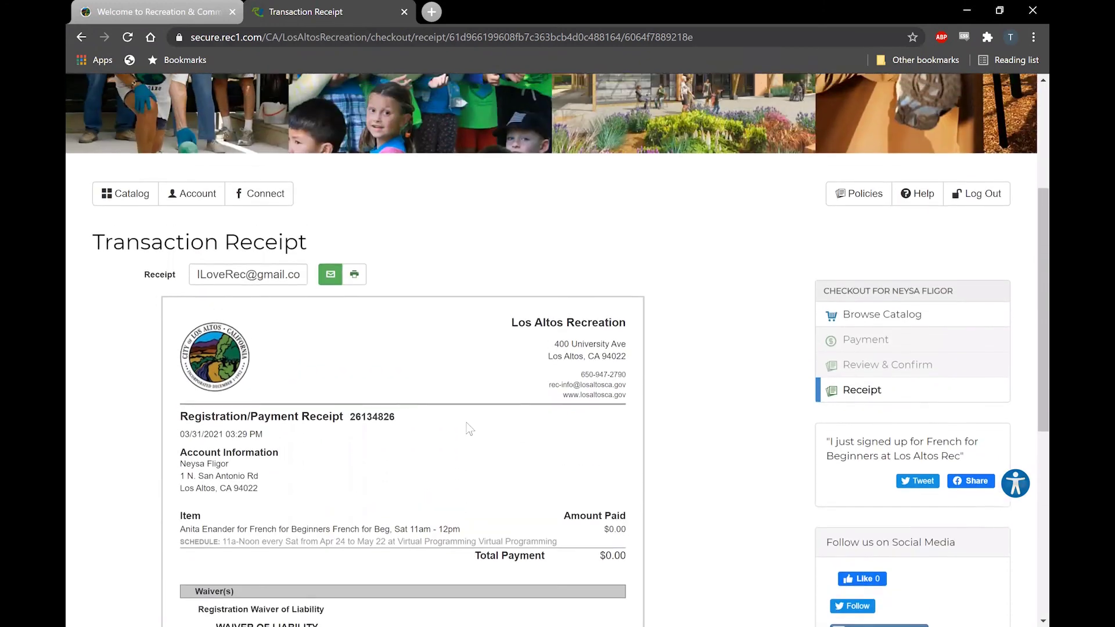
pyautogui.scroll(1, 467, 427)
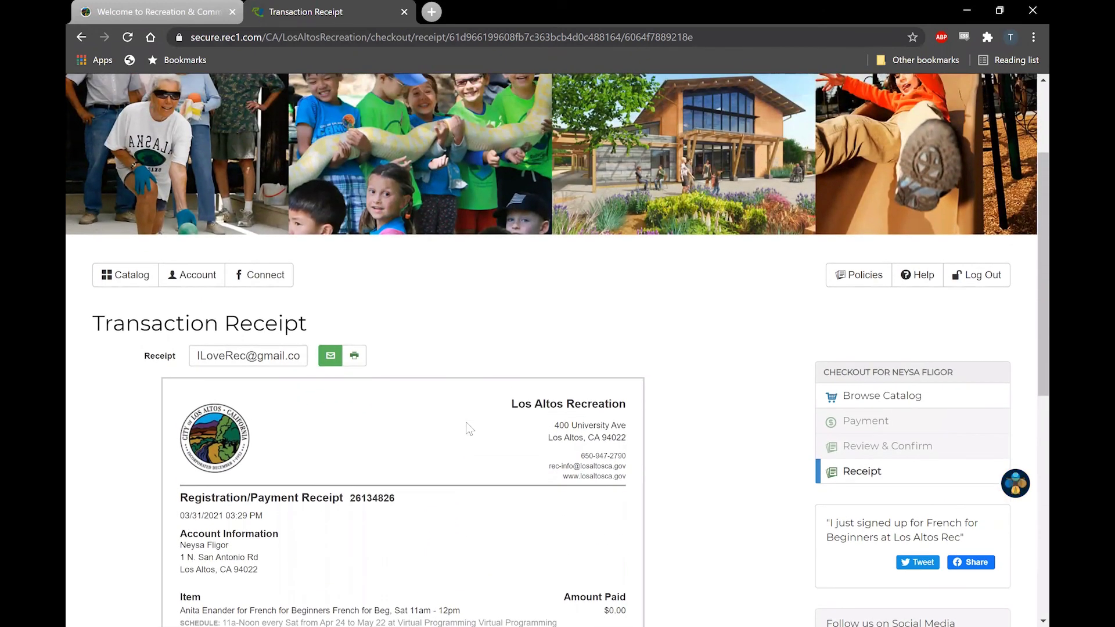
# - Return to My Dashboard to check Anita's upcoming French sessions and recent registration
pyautogui.click(198, 276)
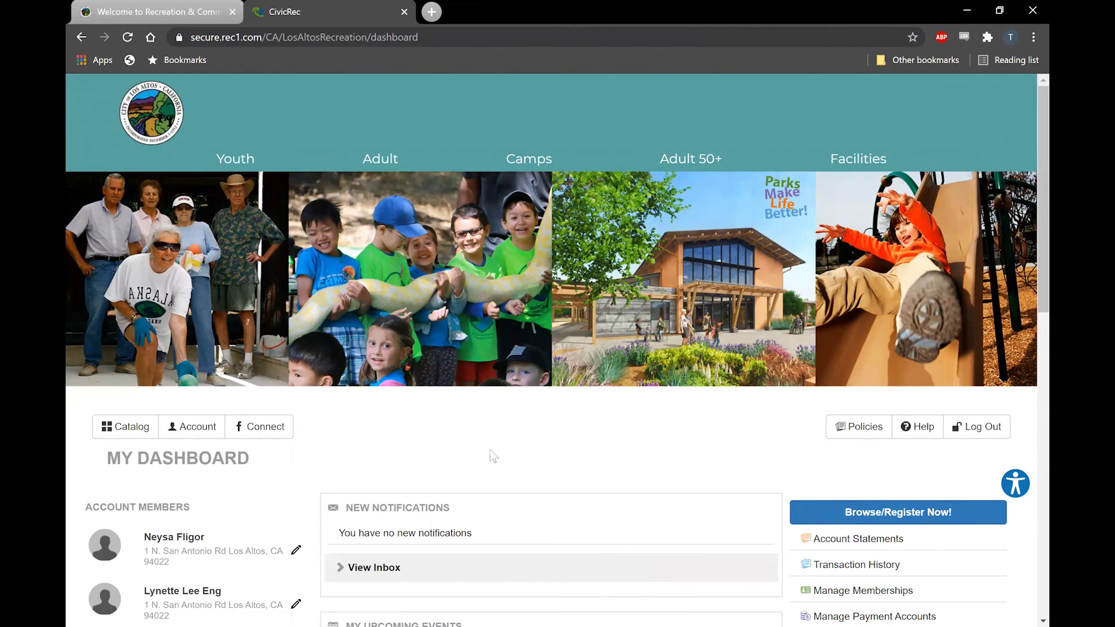
pyautogui.scroll(-3, 491, 456)
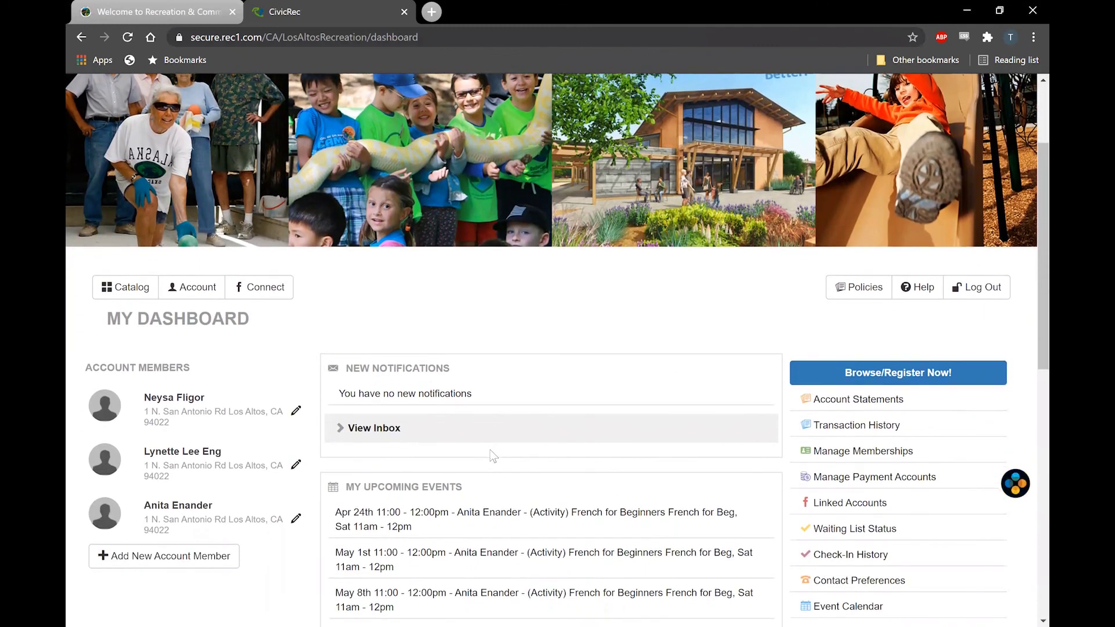
pyautogui.scroll(-2, 490, 455)
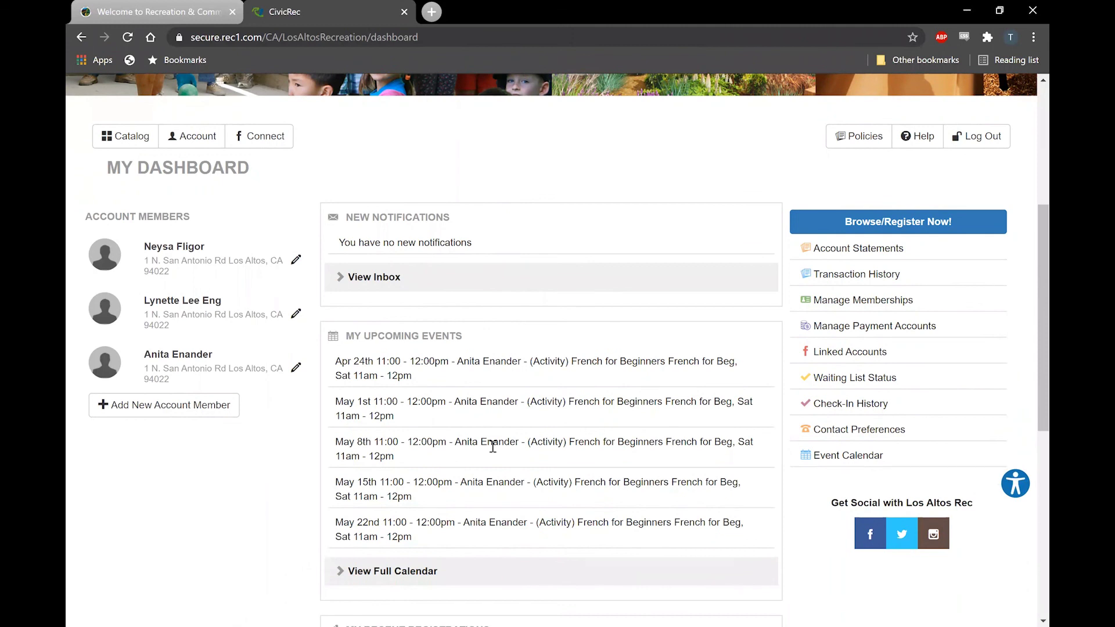
pyautogui.scroll(-2, 493, 446)
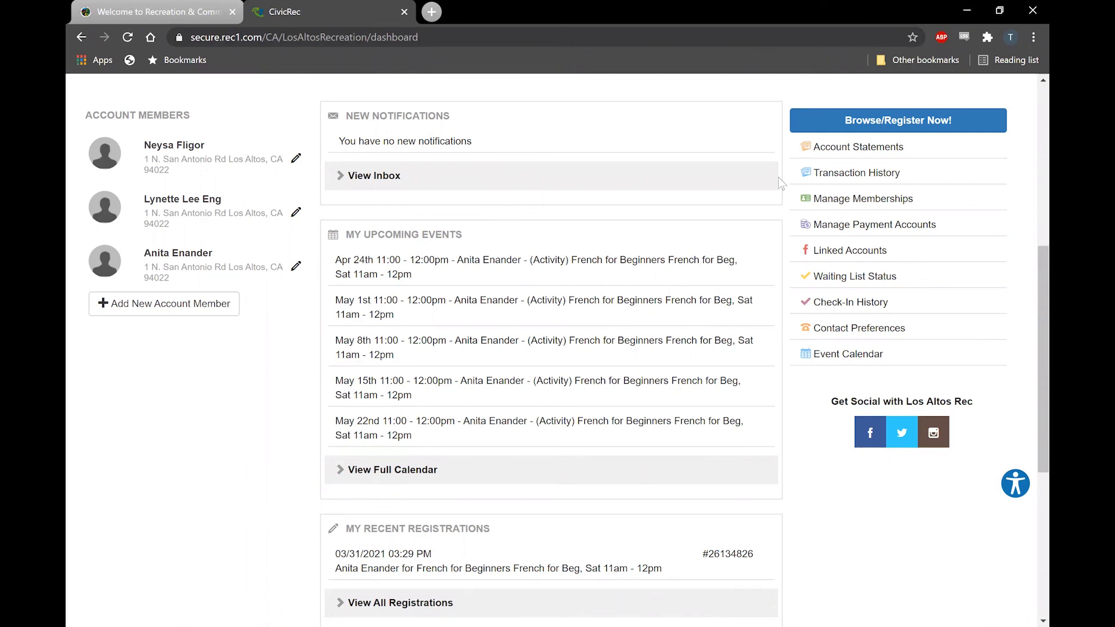
# - Open Transaction History and view receipt 26134826 for the $0.00 registration
pyautogui.click(834, 176)
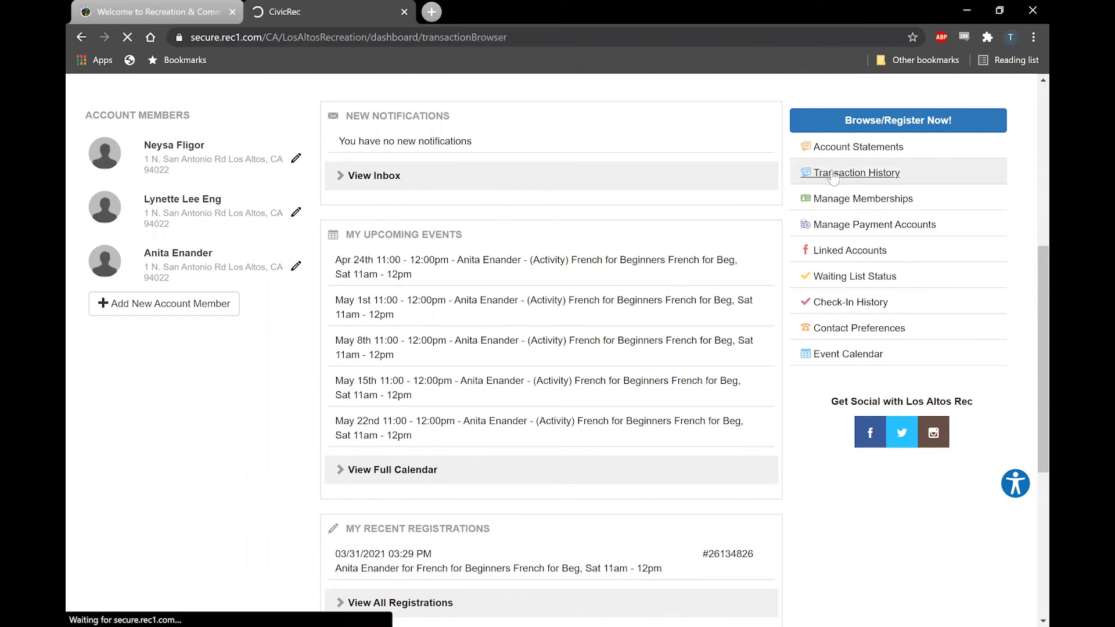
pyautogui.scroll(-2, 480, 457)
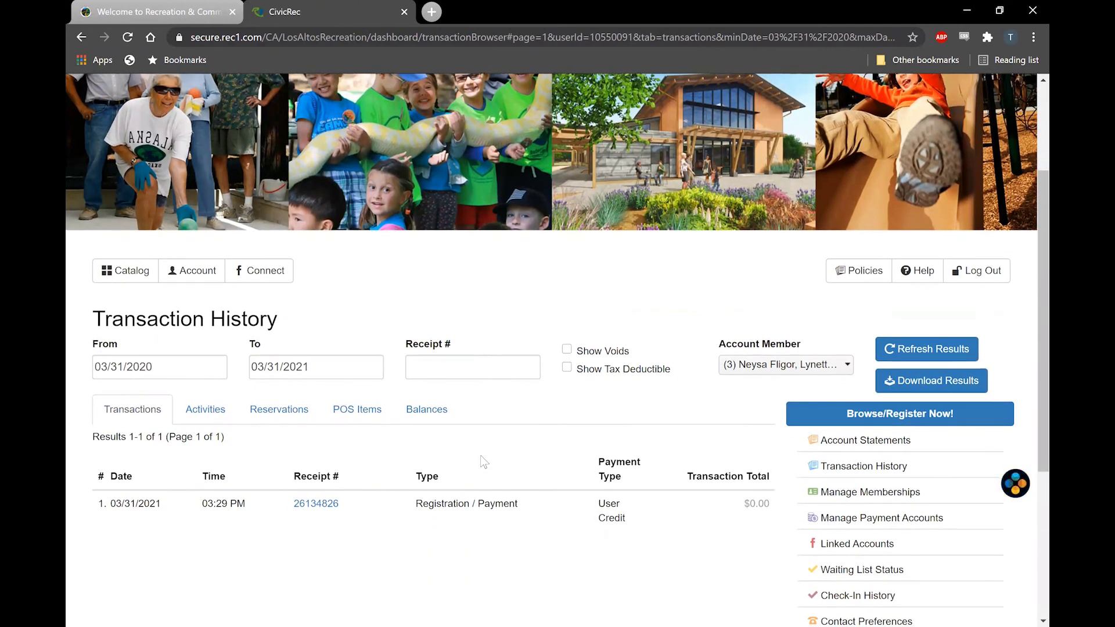
pyautogui.click(314, 508)
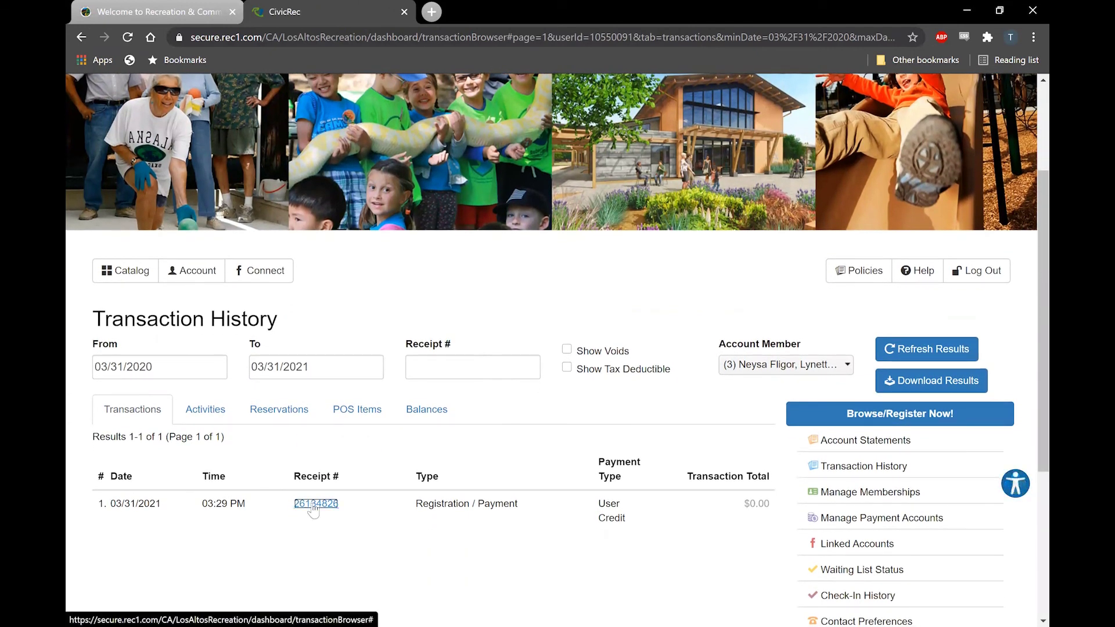